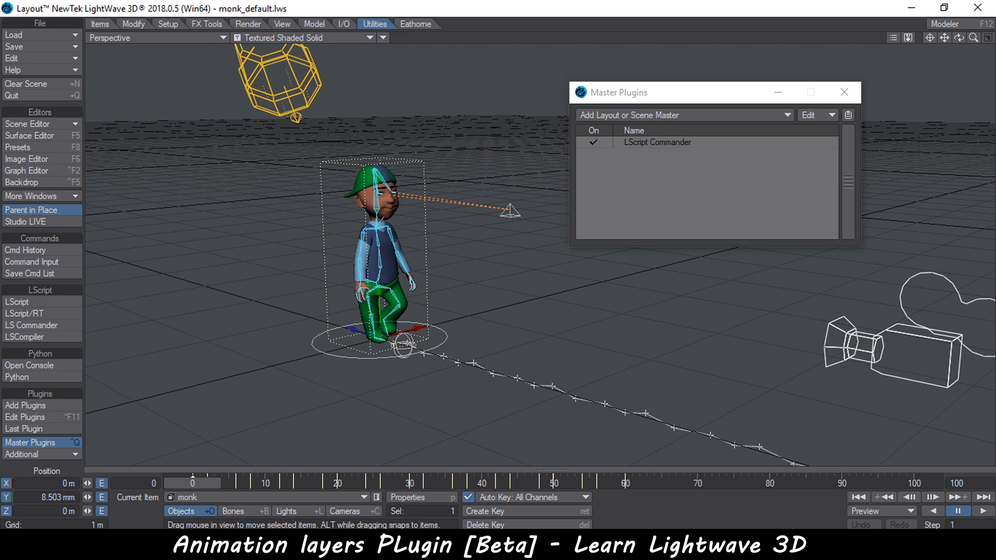
# Examine the Animation Layers plugin folder's script files and the Add Plugins file dialog
pyautogui.moveTo(448, 549)
pyautogui.click(588, 472)
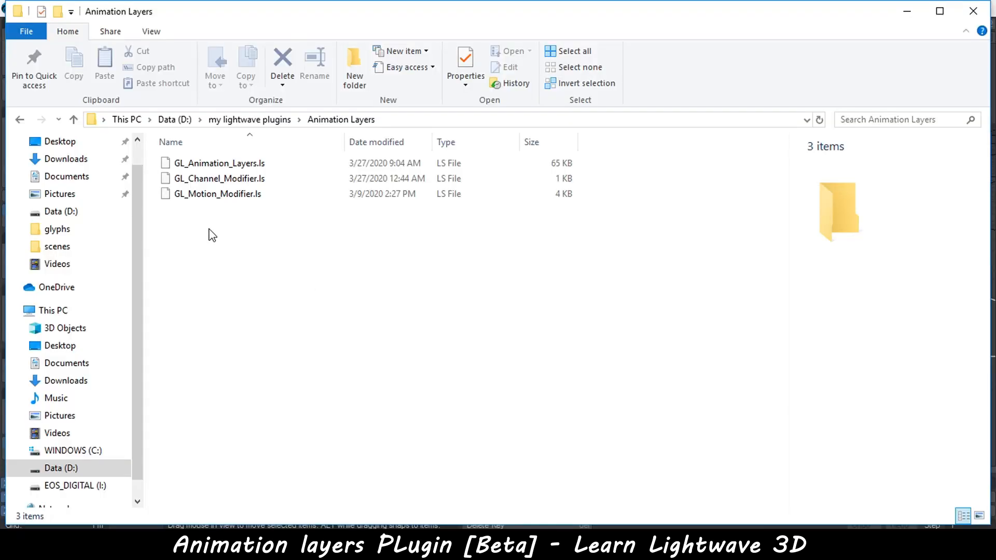
pyautogui.moveTo(283, 213); pyautogui.dragTo(620, 540)
pyautogui.click(620, 545)
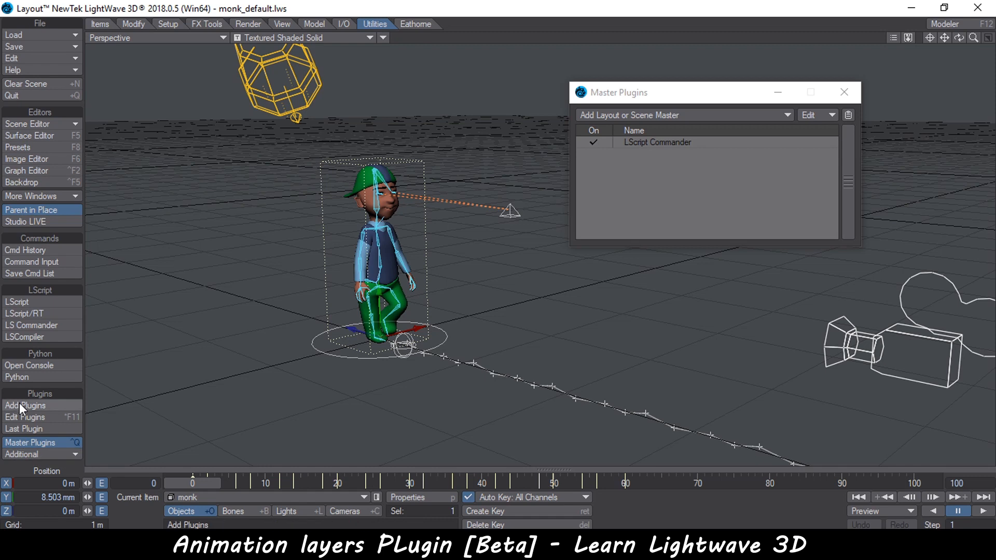
pyautogui.click(36, 405)
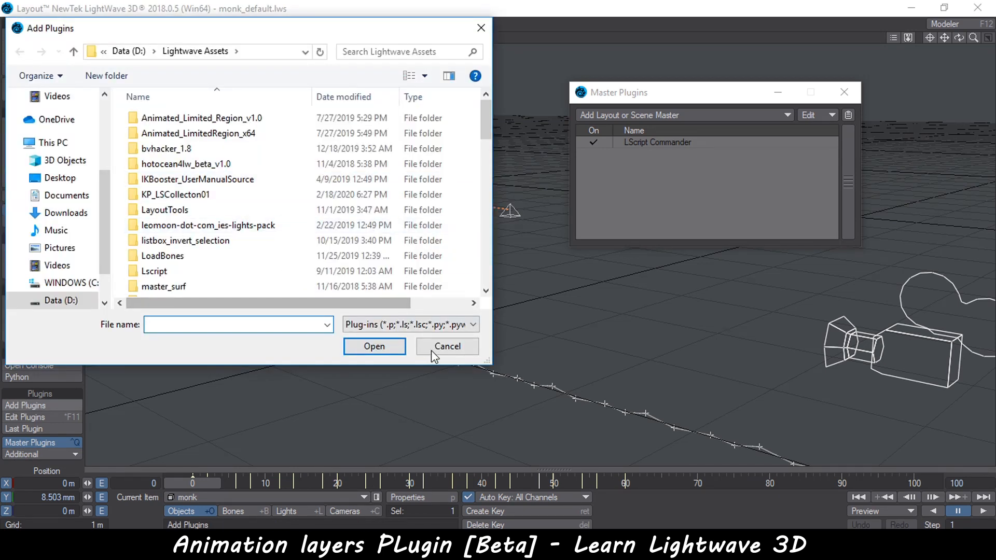
pyautogui.click(446, 347)
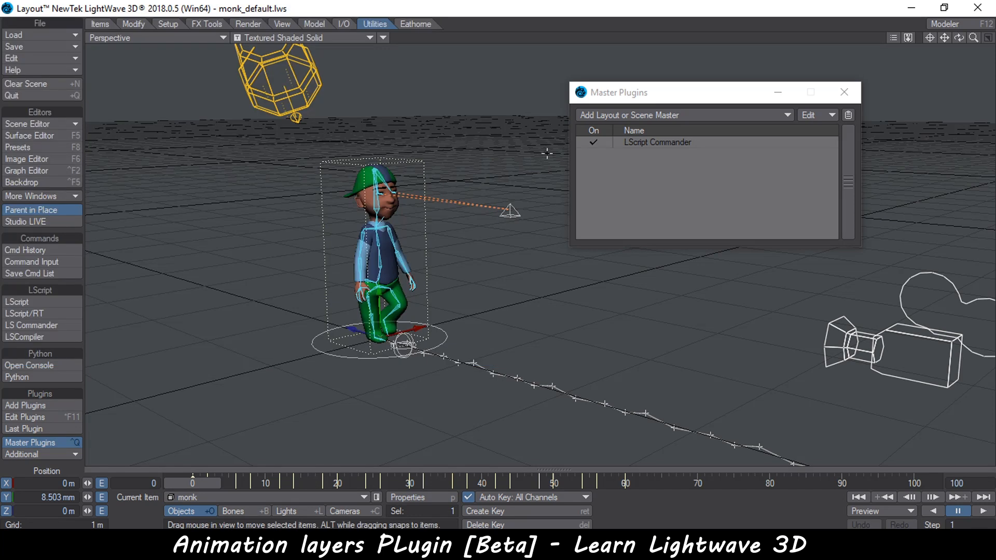
# Add GL_Animation_Layers as a Layout master plugin and open its Animation Layers window
pyautogui.moveTo(692, 87); pyautogui.dragTo(758, 71)
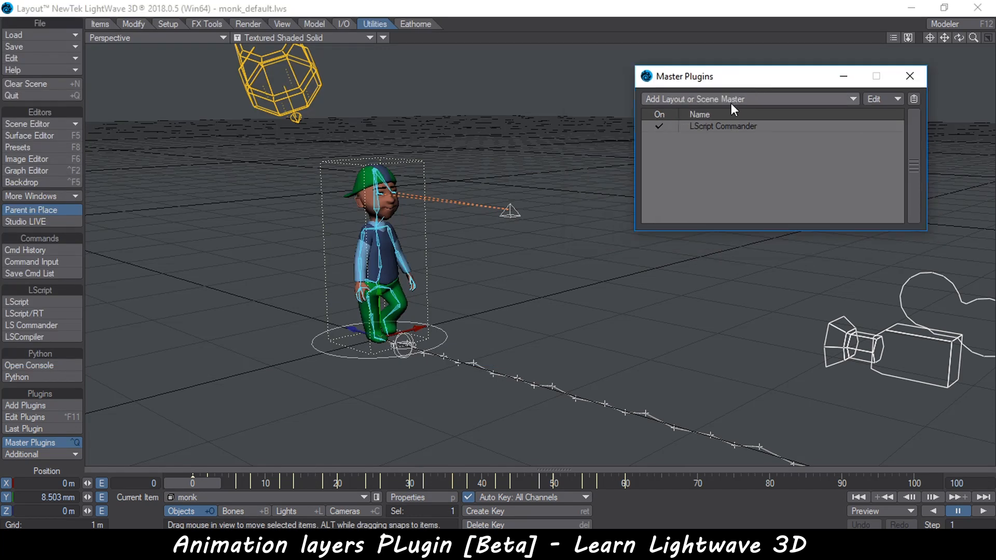
pyautogui.moveTo(698, 77); pyautogui.dragTo(701, 87)
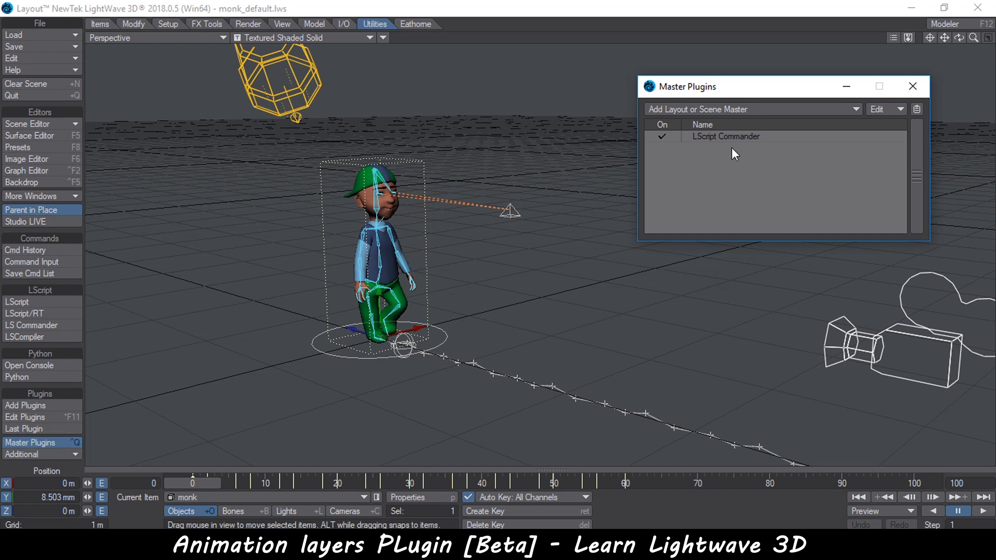
pyautogui.click(739, 107)
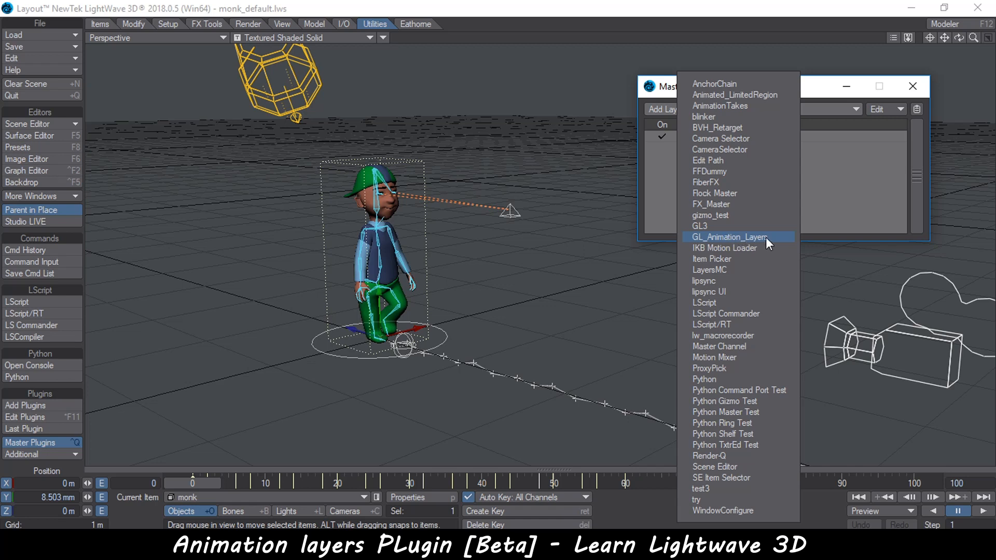
pyautogui.click(766, 238)
pyautogui.doubleClick(740, 147)
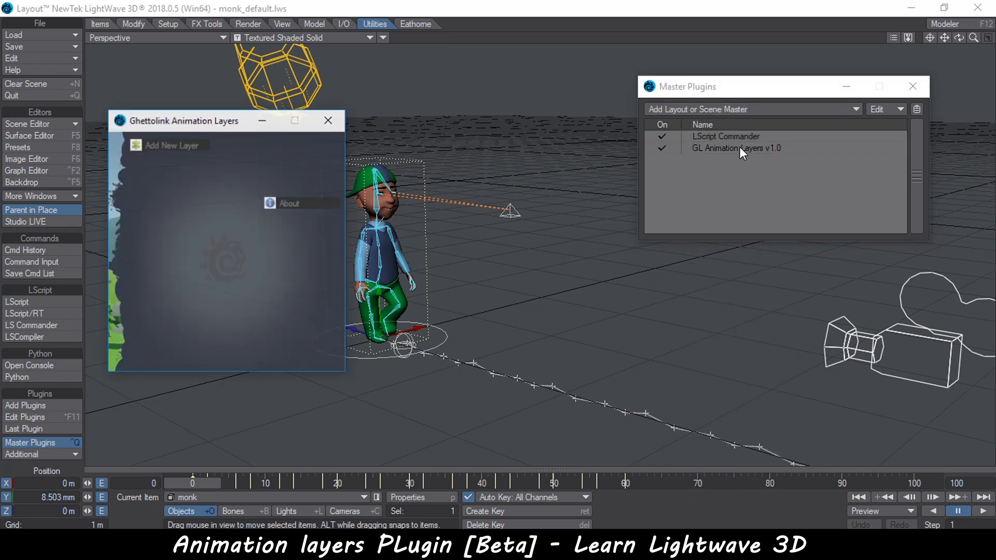
pyautogui.click(913, 86)
pyautogui.moveTo(147, 120); pyautogui.dragTo(739, 107)
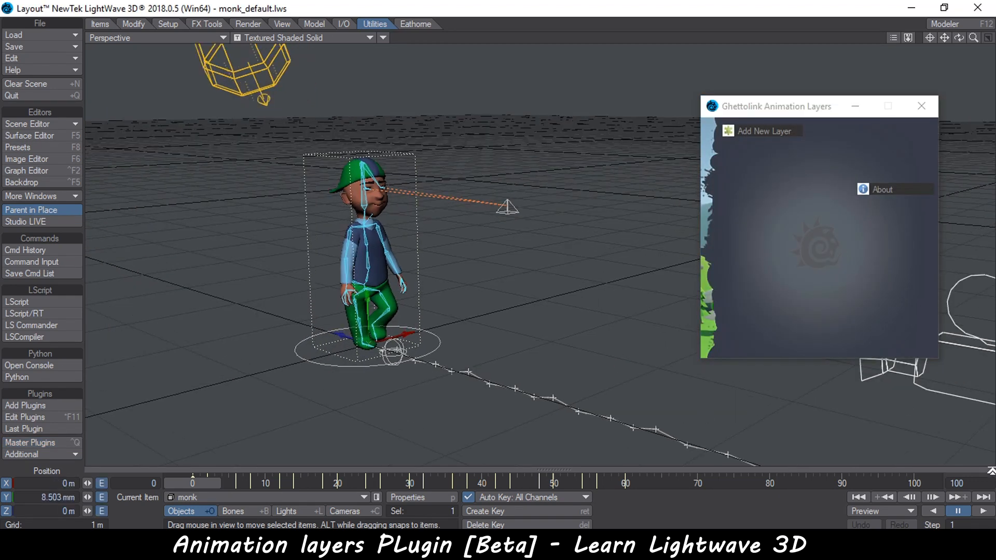
# Set the scene's end frame to 60 and play back the monk's walk animation
pyautogui.click(959, 484)
pyautogui.write('60')
pyautogui.press('Return')
pyautogui.click(984, 511)
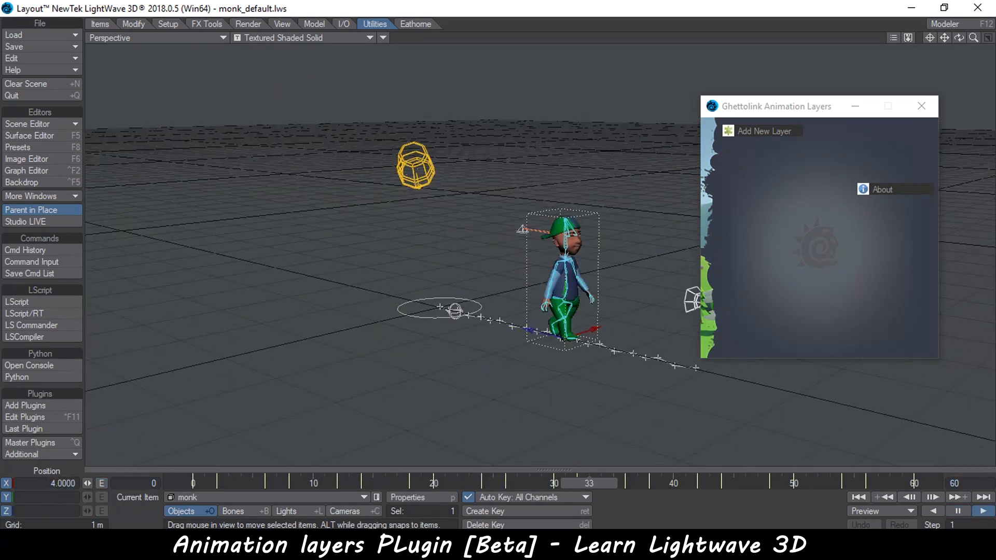
pyautogui.click(958, 511)
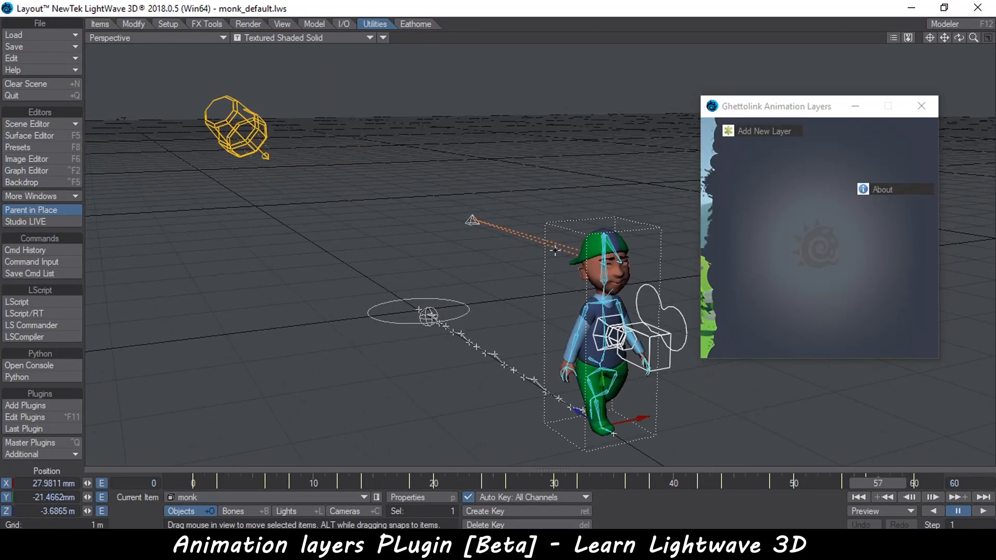
# At frame 0, move the Monk_EyeTarget back along Z to about -7.6 m
pyautogui.click(472, 220)
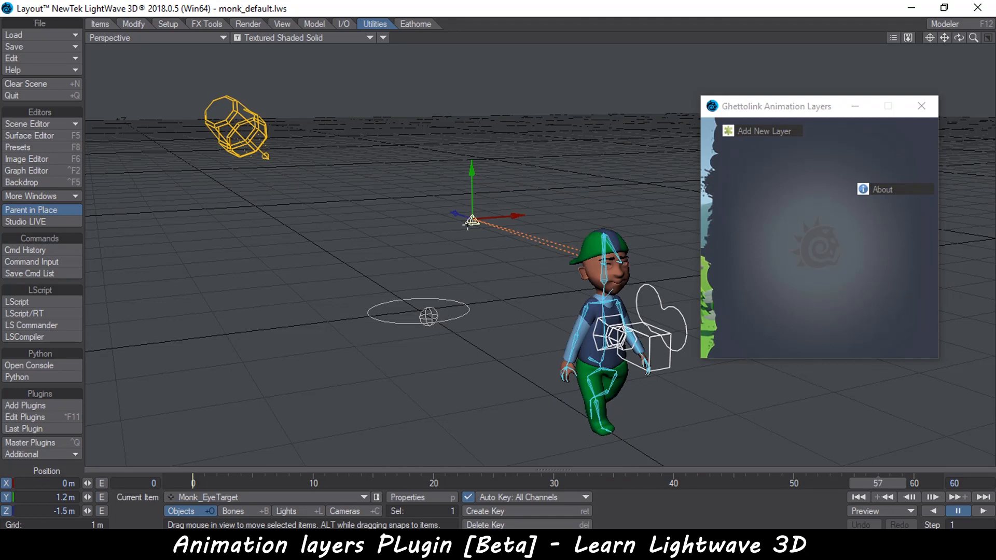
pyautogui.click(198, 478)
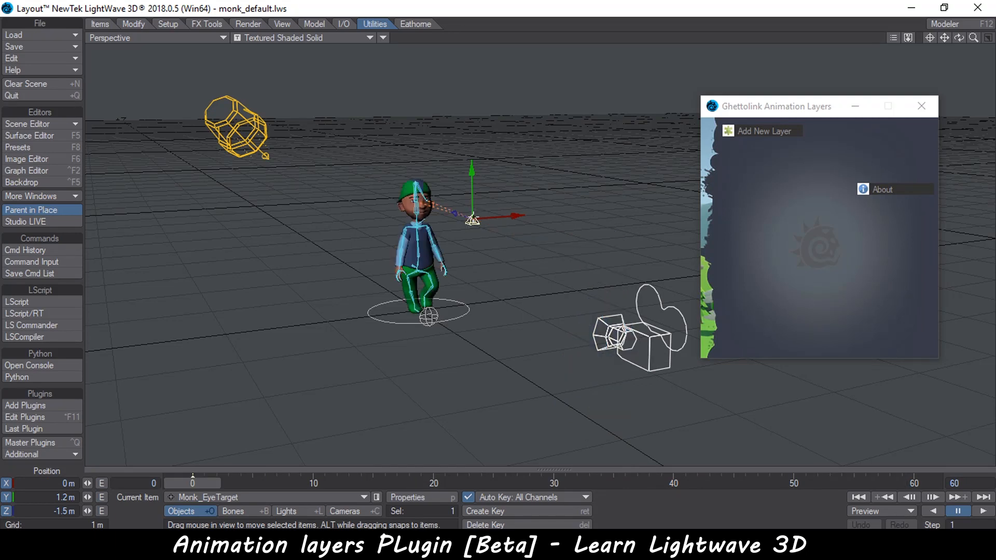
pyautogui.moveTo(457, 214); pyautogui.dragTo(778, 310)
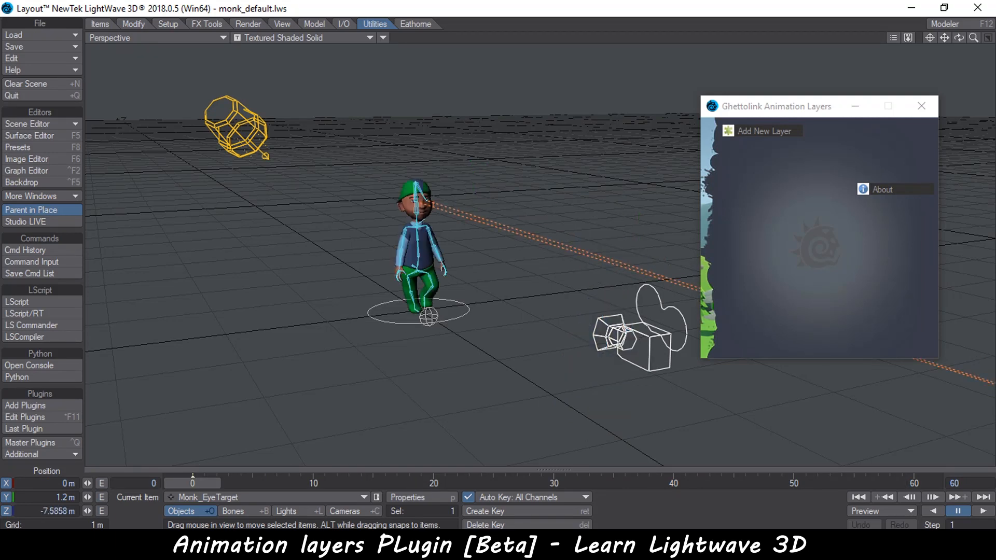
# Select the monk and add a new animation layer named Walk Cycle for selected items plus children
pyautogui.scroll(3, 384, 181)
pyautogui.keyDown('alt'); pyautogui.moveTo(360, 179); pyautogui.dragTo(375, 179); pyautogui.keyUp('alt')
pyautogui.click(388, 264)
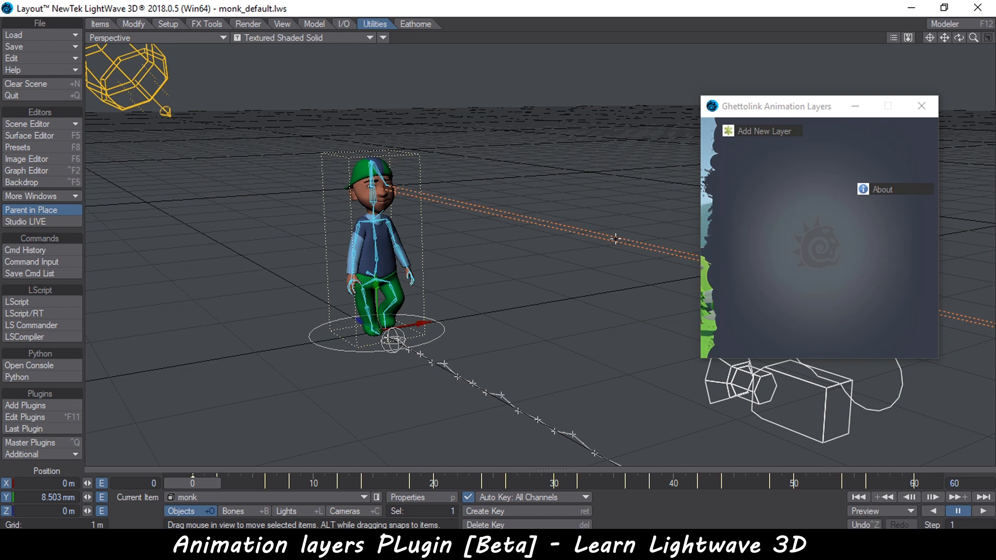
pyautogui.click(769, 132)
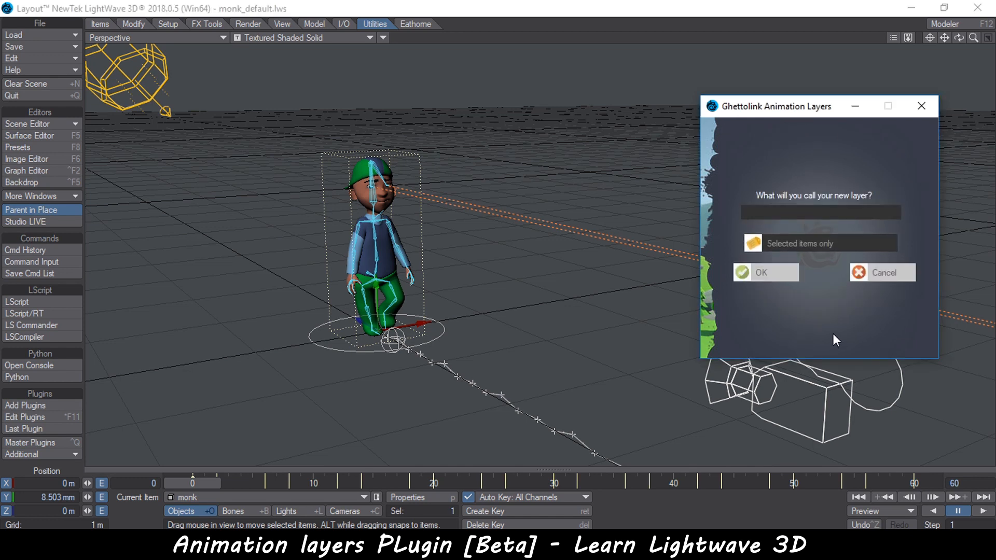
pyautogui.write('Walk Cycle')
pyautogui.click(806, 241)
pyautogui.click(767, 274)
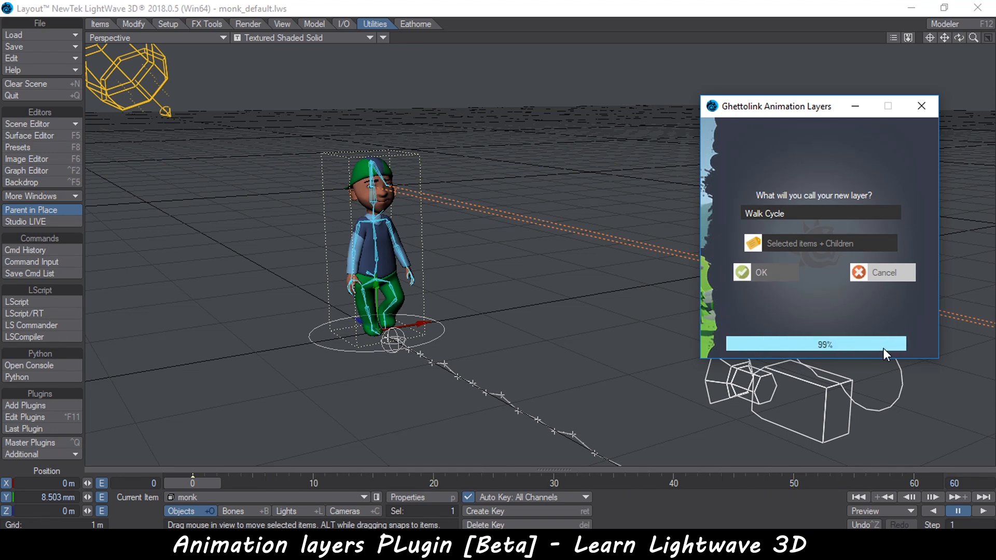
# Select the Walk Cycle layer and play back the animation from the start
pyautogui.click(771, 165)
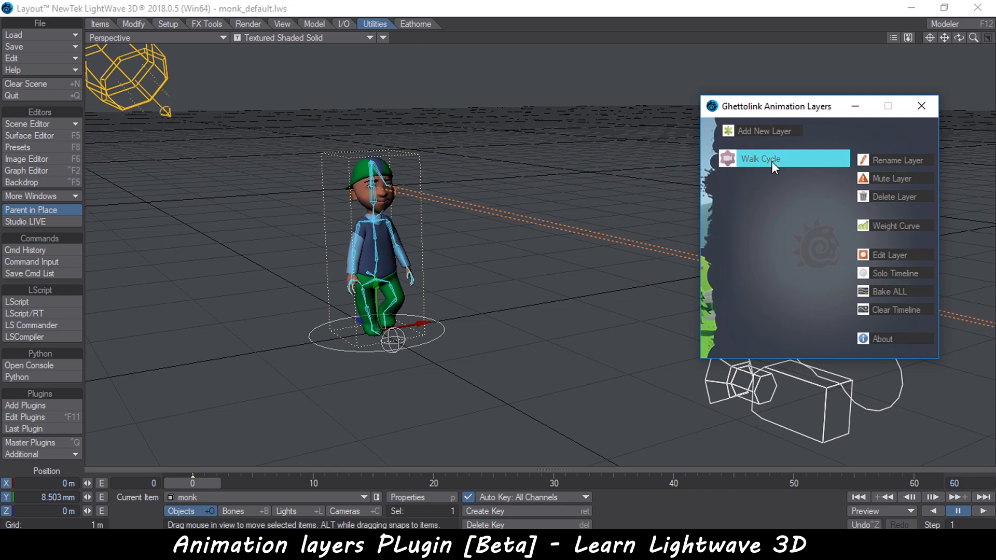
pyautogui.moveTo(754, 109); pyautogui.dragTo(679, 100)
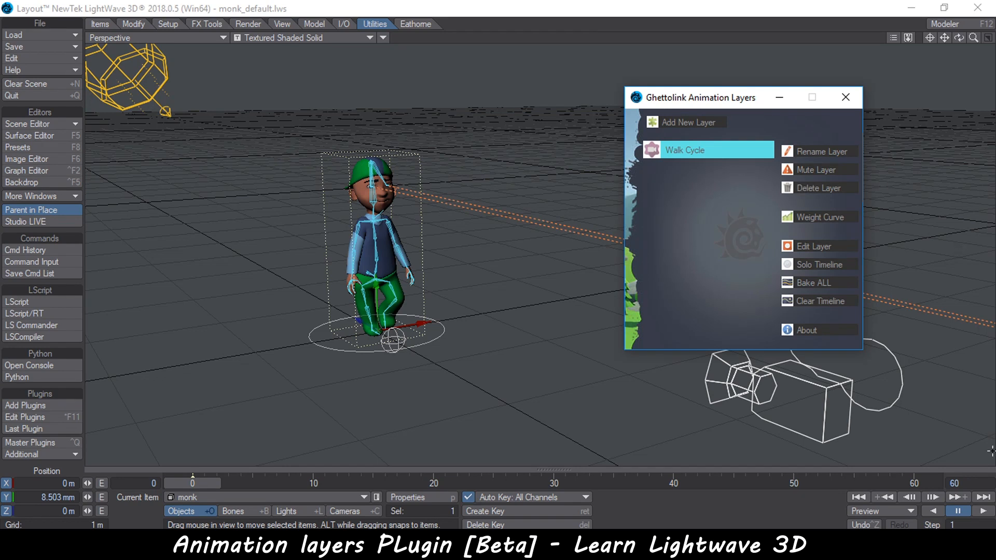
pyautogui.click(983, 512)
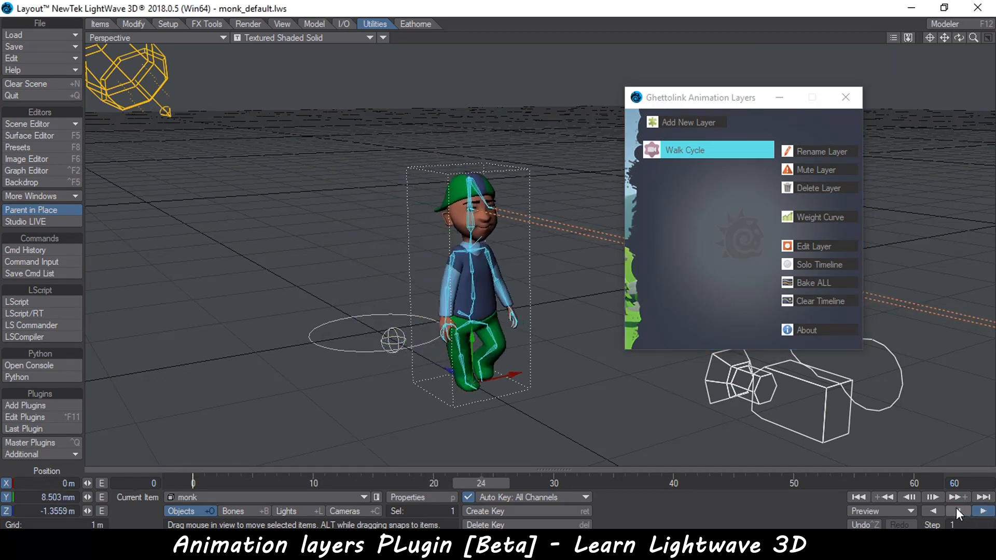
pyautogui.click(957, 512)
pyautogui.click(859, 497)
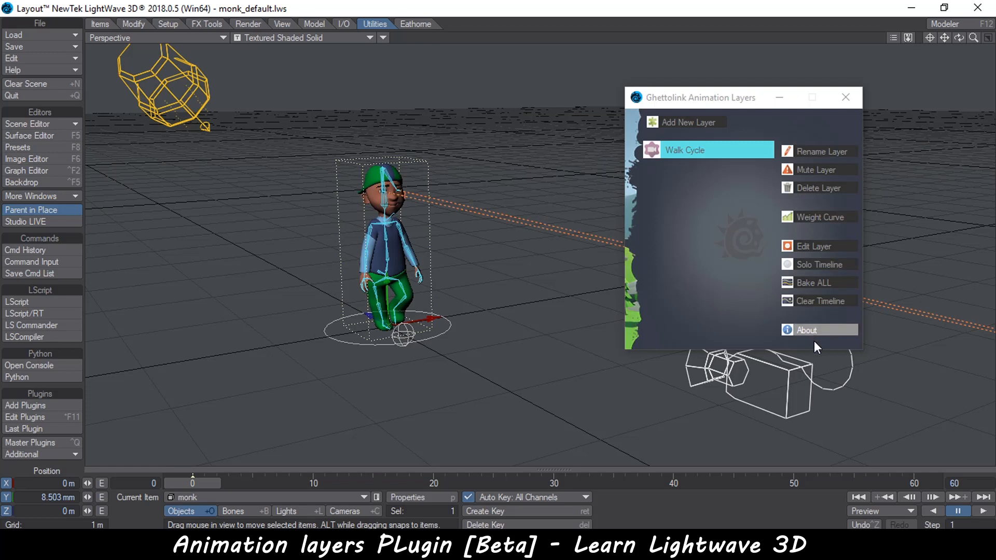
# Preview the Walk Cycle layer with Solo Timeline enabled, then switch Solo Timeline off again
pyautogui.click(814, 266)
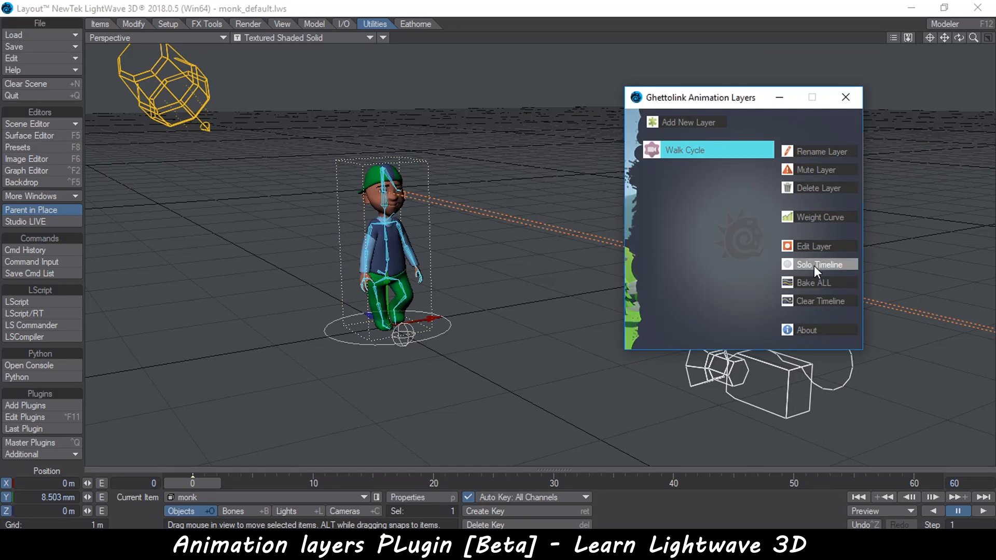
pyautogui.click(982, 512)
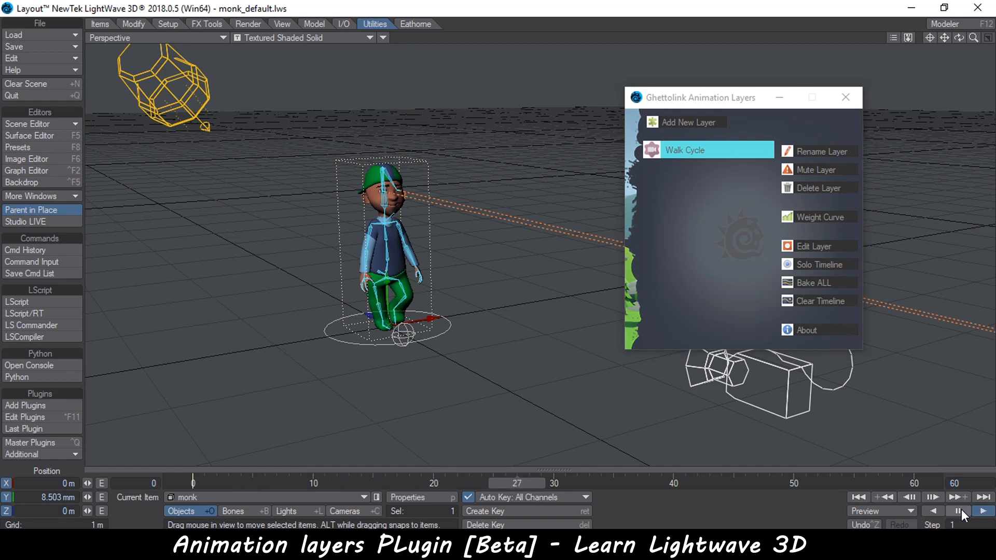
pyautogui.click(960, 511)
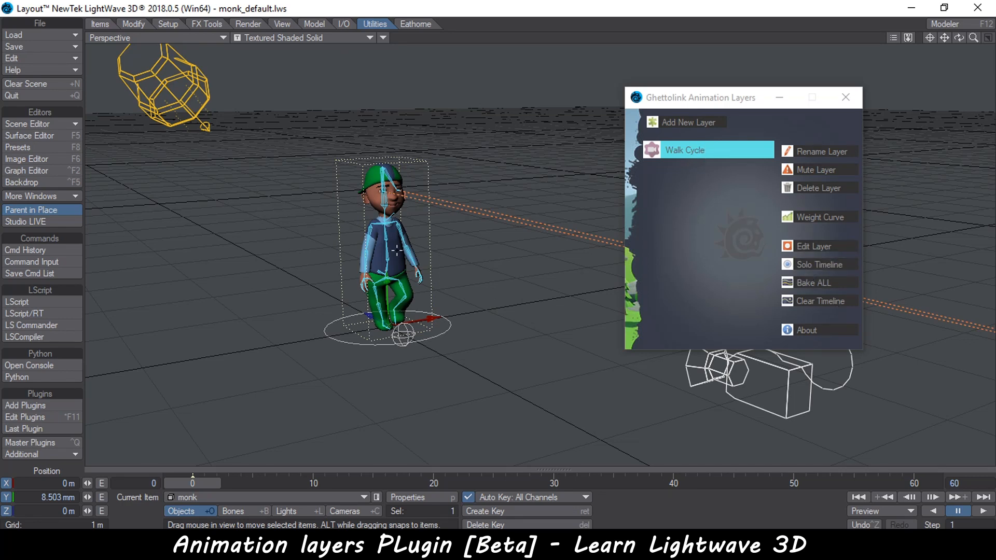
pyautogui.click(810, 263)
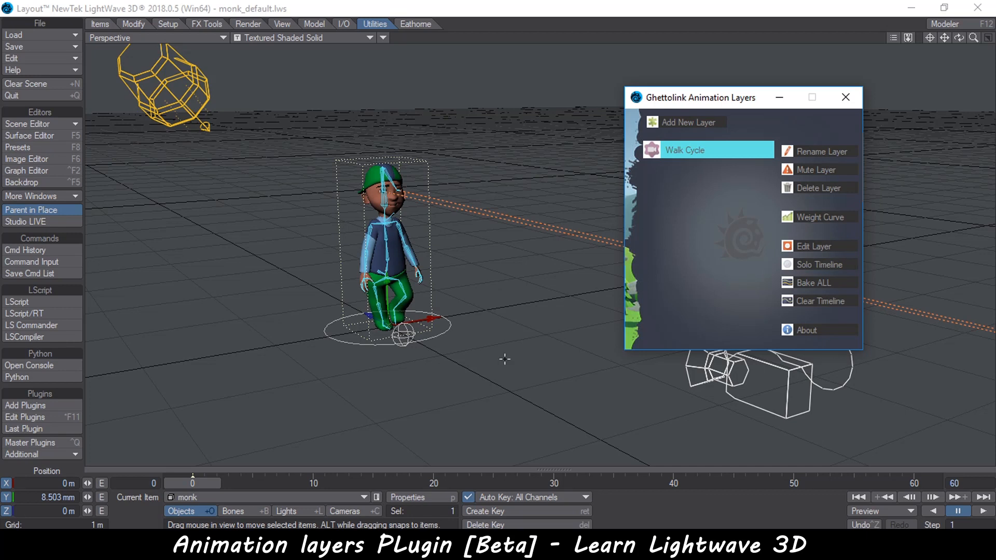
# At frame 20, rotate the right and left upper arm bones to about -92° and -102° pitch, raising the arms
pyautogui.keyDown('ctrl'); pyautogui.keyDown('alt'); pyautogui.moveTo(386, 384); pyautogui.dragTo(413, 385); pyautogui.keyUp('alt'); pyautogui.keyUp('ctrl')
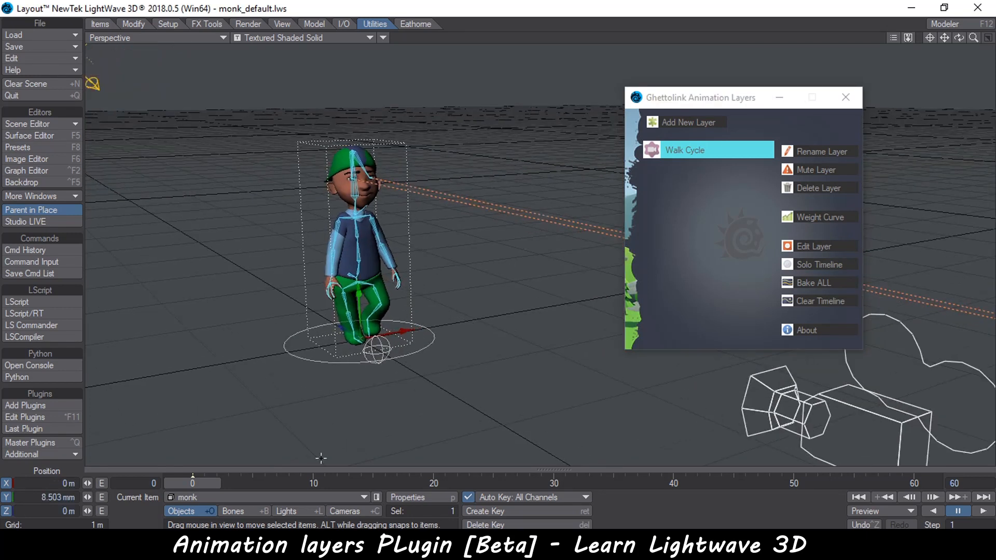
pyautogui.moveTo(301, 486); pyautogui.dragTo(433, 486)
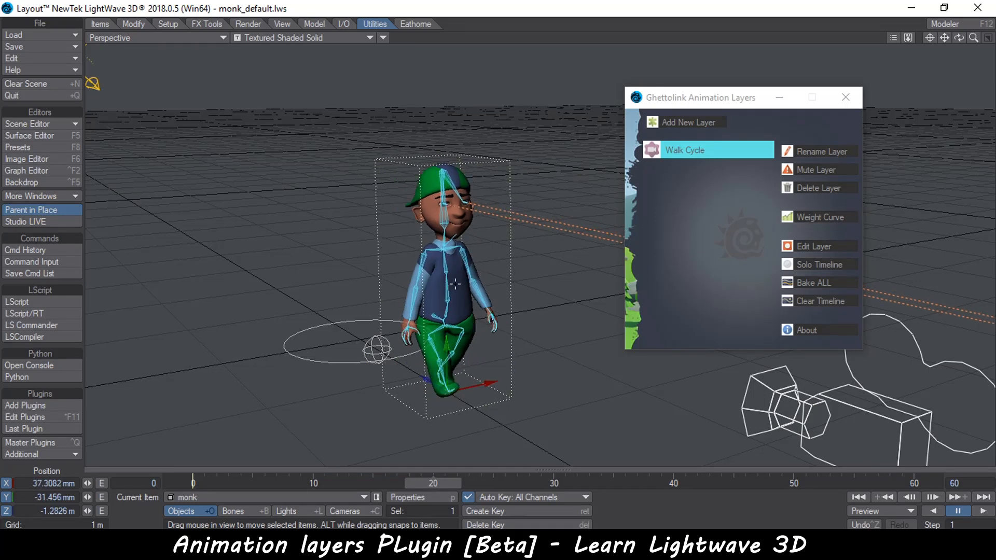
pyautogui.click(422, 258)
pyautogui.press('y')
pyautogui.keyDown('alt'); pyautogui.moveTo(502, 338); pyautogui.dragTo(298, 205); pyautogui.keyUp('alt')
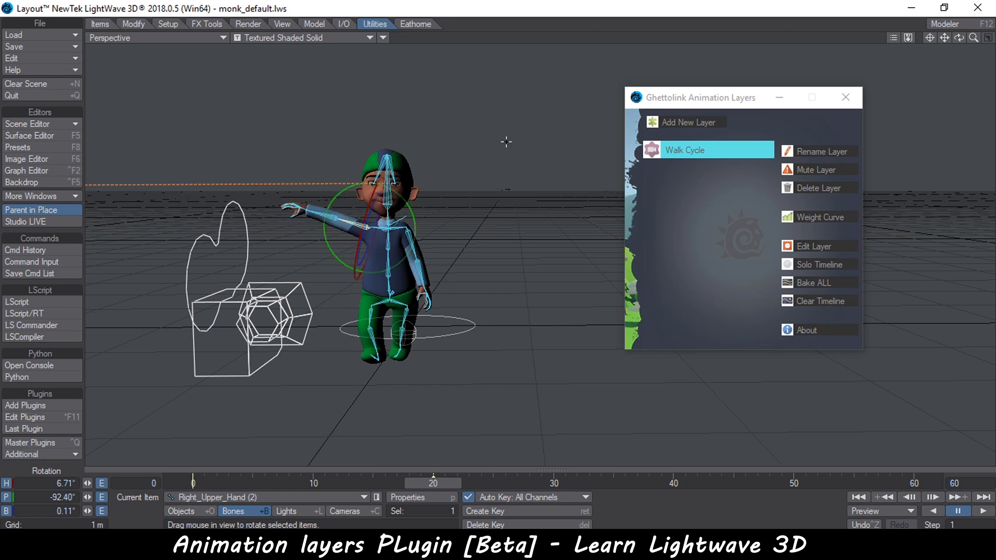
pyautogui.click(407, 234)
pyautogui.moveTo(446, 199); pyautogui.dragTo(444, 239)
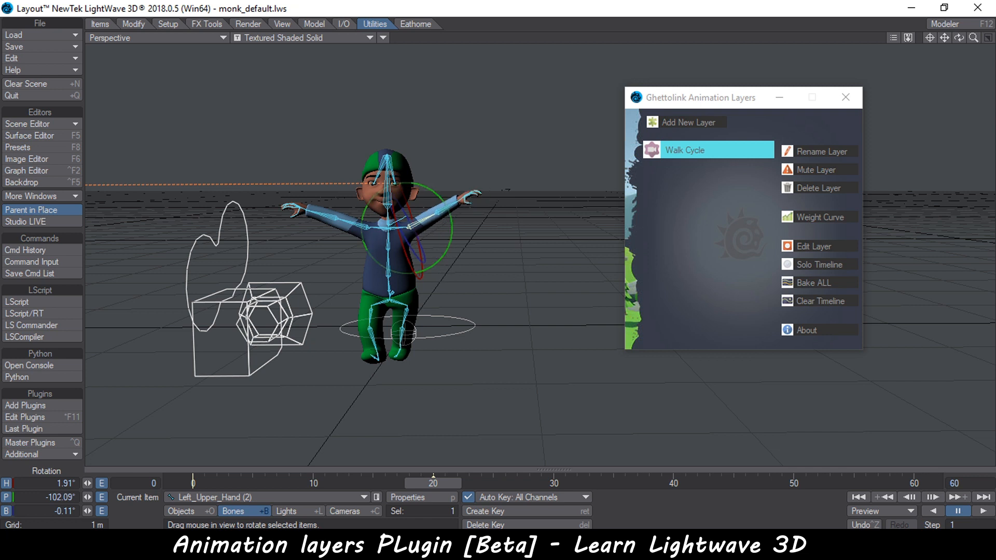
# Select both upper arm bones and add a new layer named Raise Arms for selected items only
pyautogui.scroll(3, 296, 226)
pyautogui.keyDown('alt'); pyautogui.moveTo(296, 226); pyautogui.dragTo(319, 242); pyautogui.keyUp('alt')
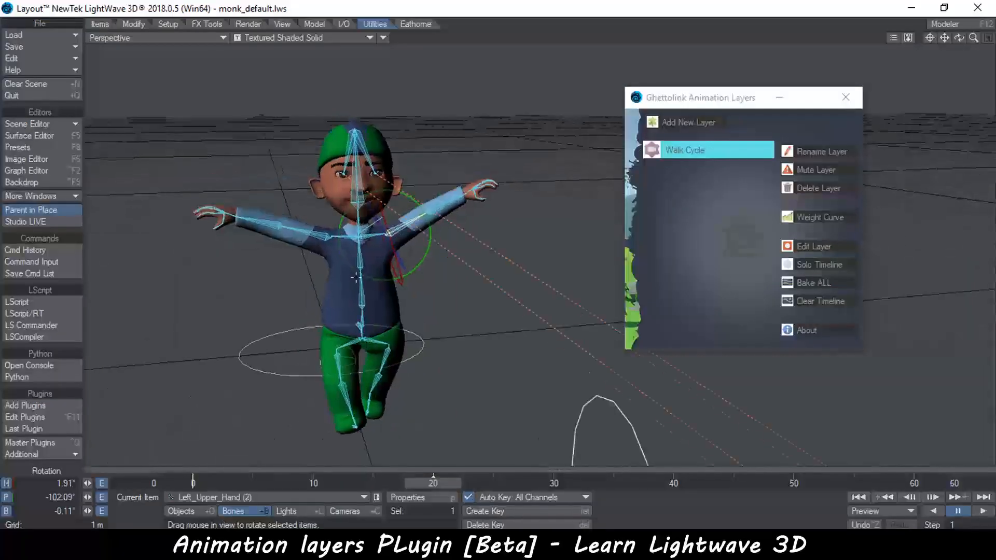
pyautogui.keyDown('shift'); pyautogui.click(320, 242); pyautogui.keyUp('shift')
pyautogui.keyDown('ctrl'); pyautogui.keyDown('alt'); pyautogui.moveTo(495, 354); pyautogui.dragTo(481, 356); pyautogui.keyUp('alt'); pyautogui.keyUp('ctrl')
pyautogui.keyDown('alt'); pyautogui.moveTo(466, 268); pyautogui.dragTo(509, 280); pyautogui.keyUp('alt')
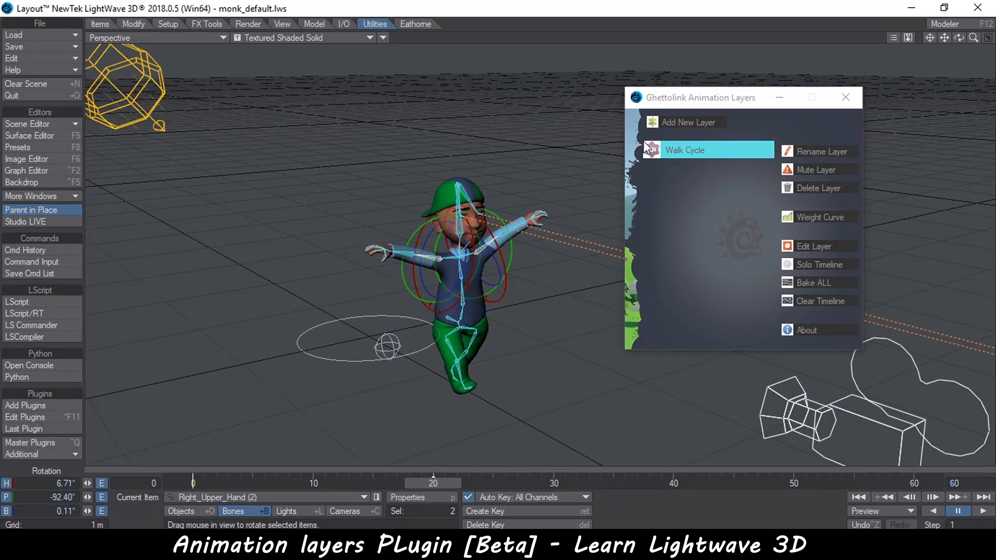
pyautogui.click(692, 121)
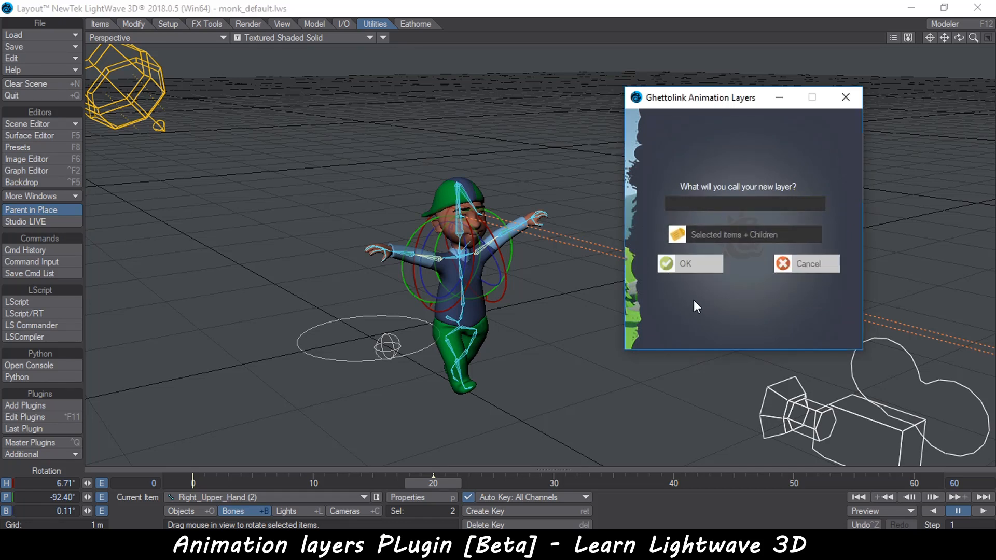
pyautogui.write('Raise Arms')
pyautogui.click(727, 236)
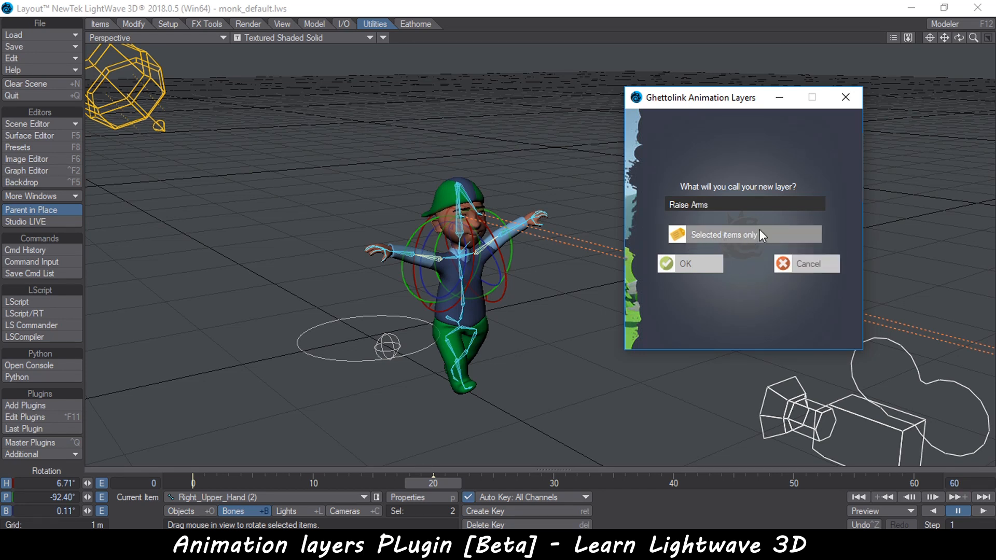
pyautogui.click(705, 268)
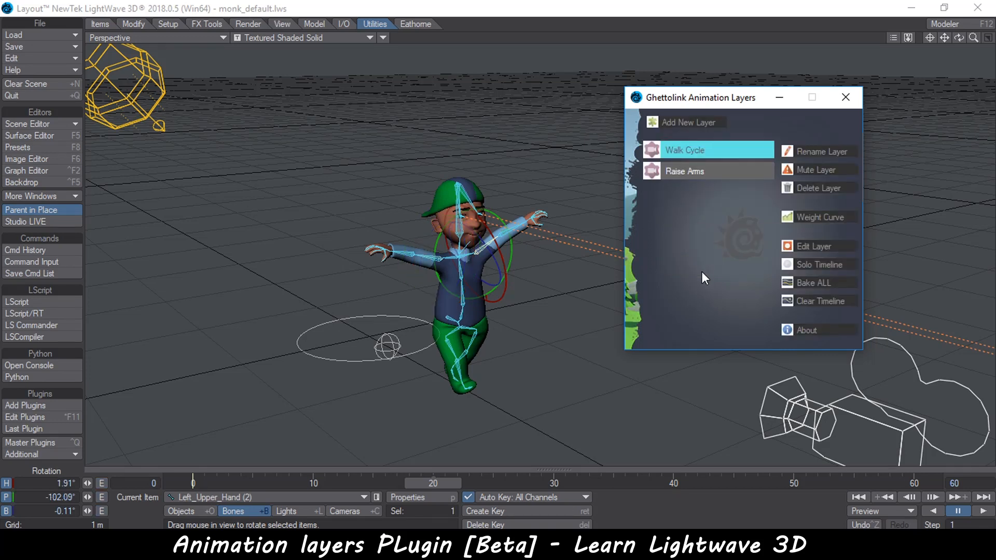
pyautogui.keyDown('ctrl'); pyautogui.keyDown('alt'); pyautogui.moveTo(498, 338); pyautogui.dragTo(444, 404); pyautogui.keyUp('alt'); pyautogui.keyUp('ctrl')
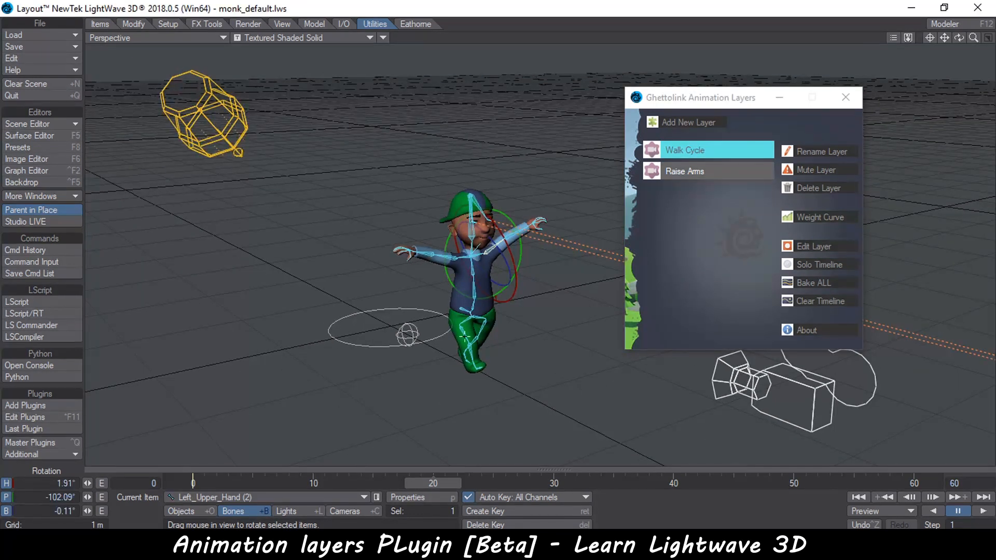
# Select two torso bones and, at frame 30, bend them forward to about -26.7° pitch and 8.1° heading
pyautogui.click(471, 299)
pyautogui.click(477, 297)
pyautogui.keyDown('shift'); pyautogui.click(473, 274); pyautogui.keyUp('shift')
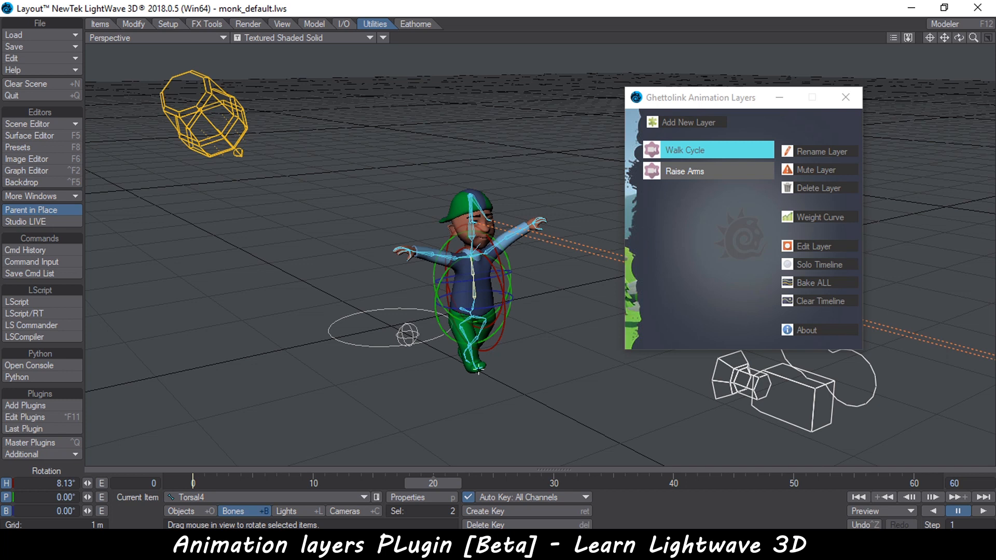
pyautogui.click(552, 483)
pyautogui.keyDown('alt'); pyautogui.moveTo(467, 291); pyautogui.dragTo(415, 295); pyautogui.keyUp('alt')
pyautogui.keyDown('alt'); pyautogui.moveTo(506, 247); pyautogui.dragTo(489, 312); pyautogui.keyUp('alt')
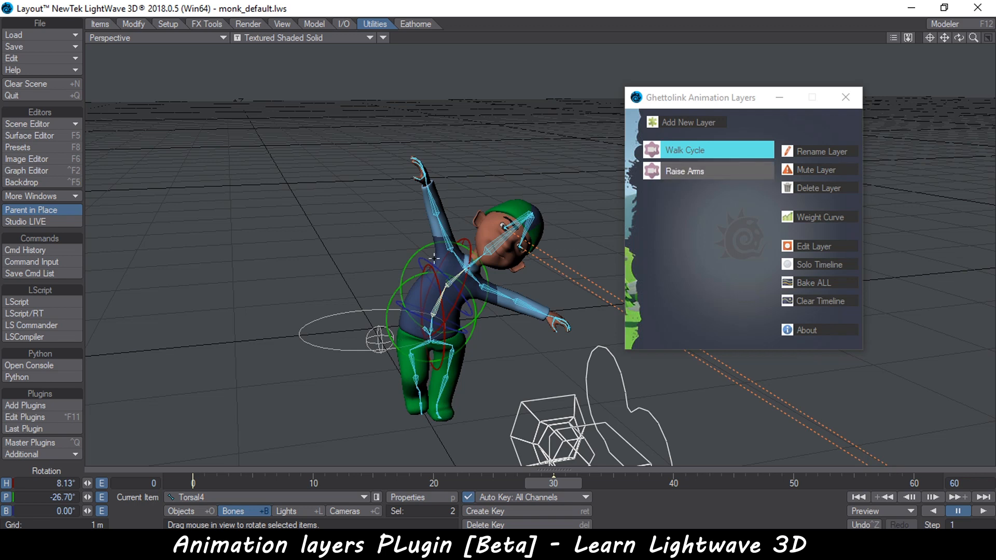
pyautogui.moveTo(553, 477)
pyautogui.mouseDown()
pyautogui.moveTo(252, 480)
pyautogui.moveTo(553, 480)
pyautogui.mouseUp()
# Add a new animation layer named Bend Waist
pyautogui.click(695, 122)
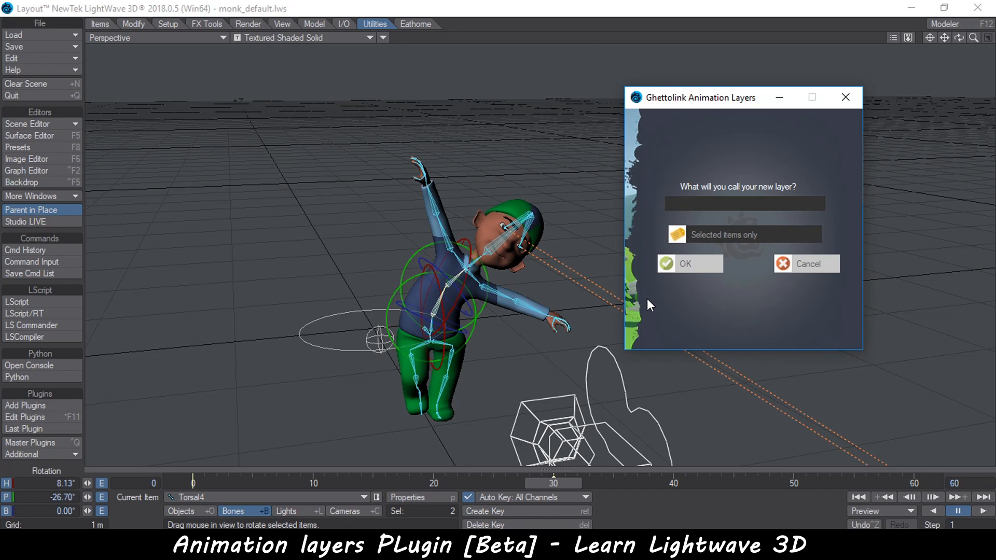
pyautogui.write('Bend Waist')
pyautogui.press('Return')
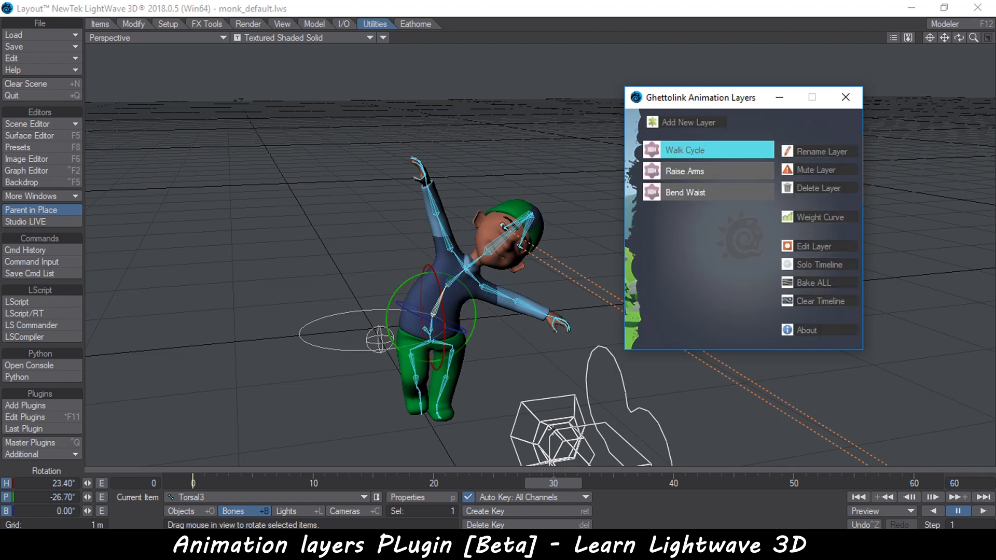
# Select the neck bones and, at frame 20, turn them to about 21.2° heading
pyautogui.moveTo(459, 478); pyautogui.dragTo(518, 483)
pyautogui.click(472, 246)
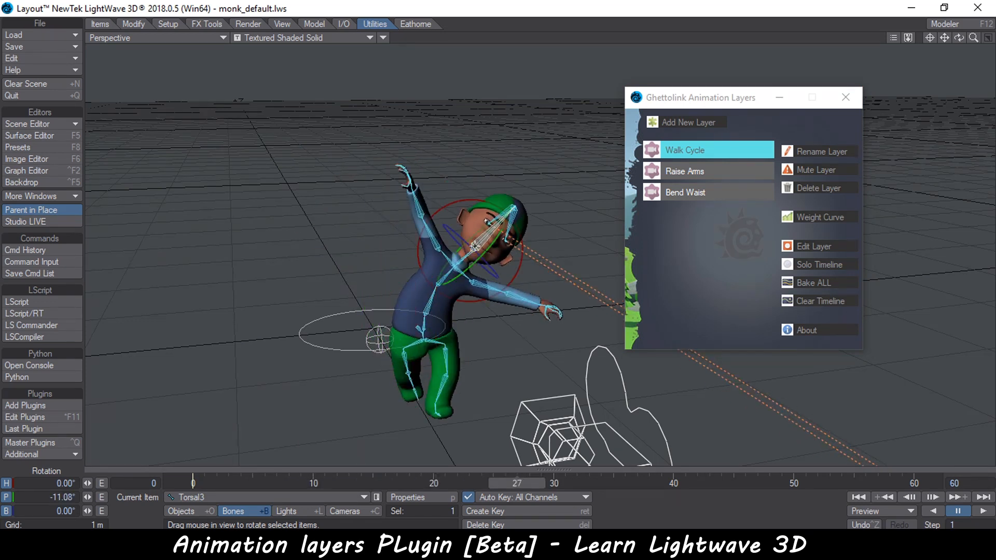
pyautogui.keyDown('shift'); pyautogui.click(464, 257); pyautogui.keyUp('shift')
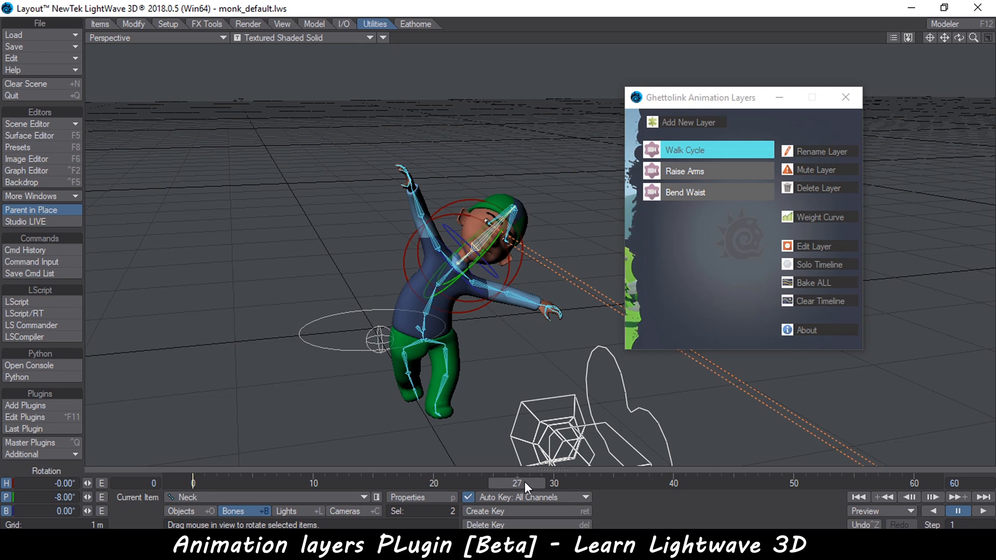
pyautogui.click(435, 483)
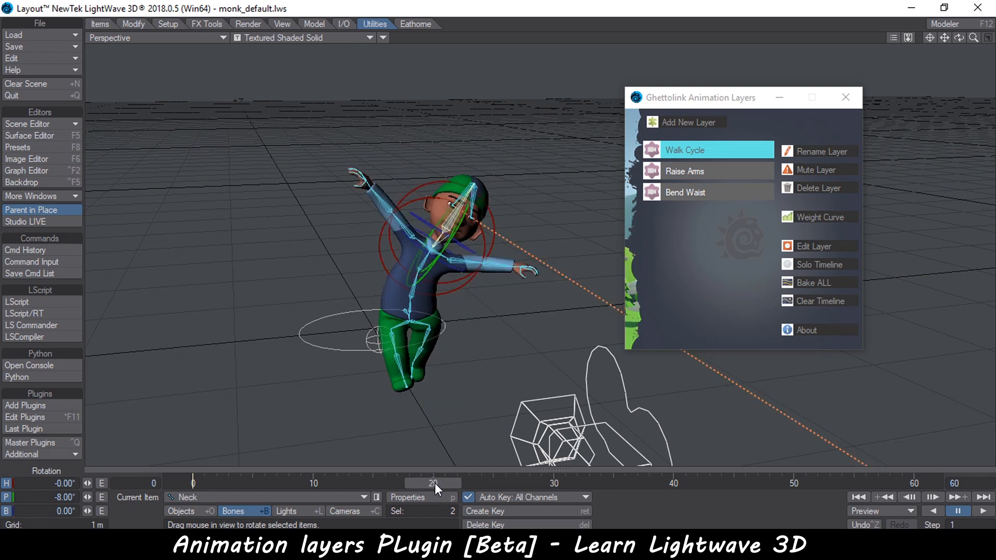
pyautogui.moveTo(411, 188); pyautogui.dragTo(400, 200)
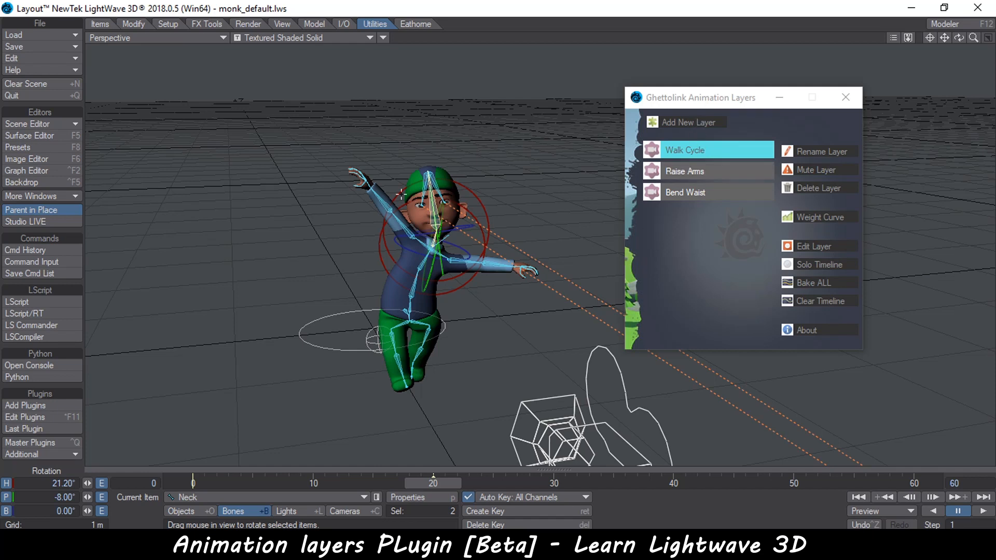
# Add a new animation layer named Neck Area
pyautogui.click(677, 123)
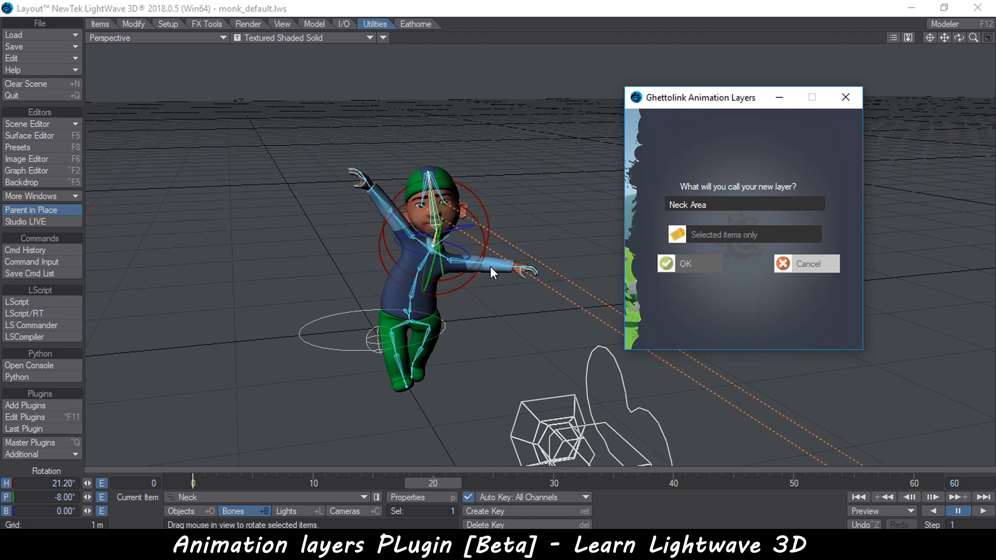
pyautogui.click(684, 264)
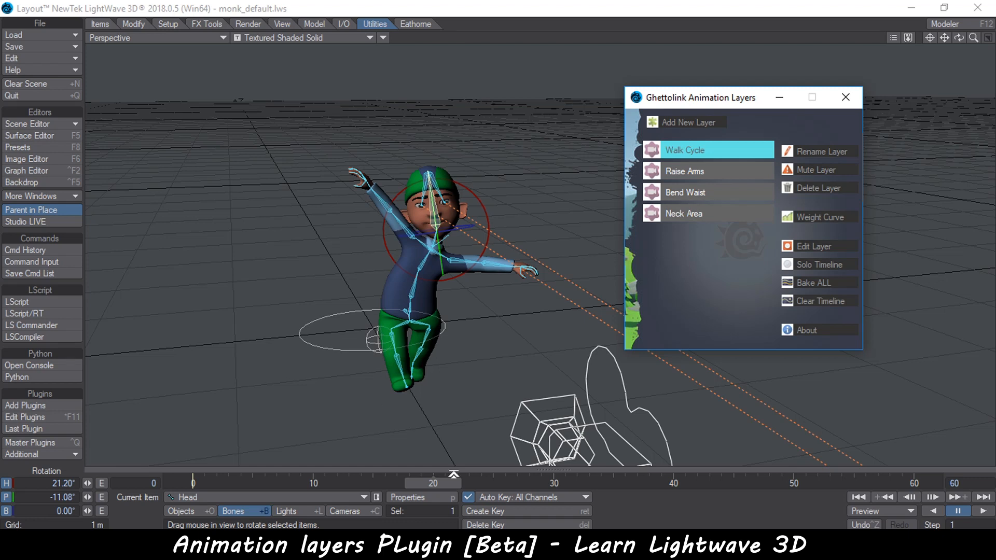
# Select the scene light and change the viewport display options to hide the skeleton
pyautogui.moveTo(449, 483); pyautogui.dragTo(290, 481)
pyautogui.click(305, 512)
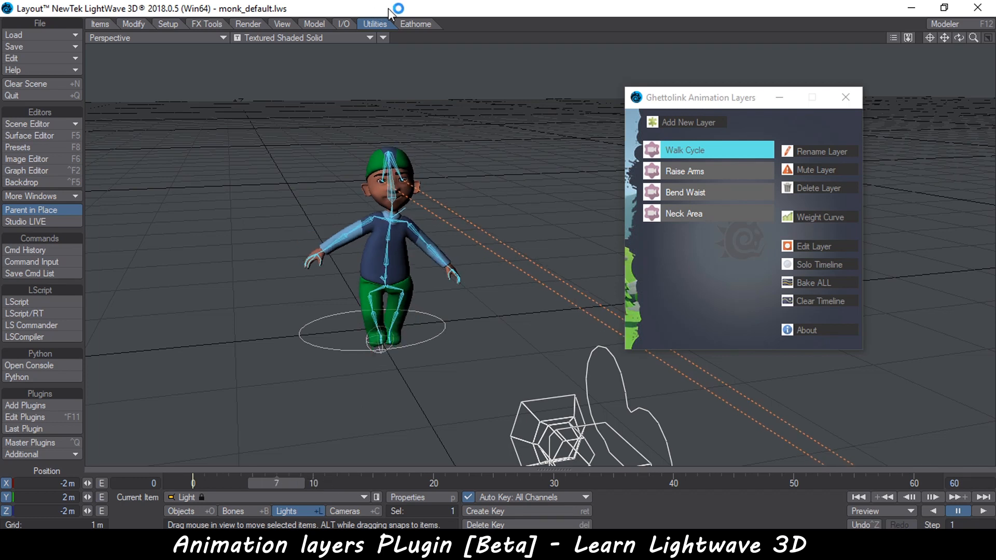
pyautogui.click(384, 37)
pyautogui.click(385, 47)
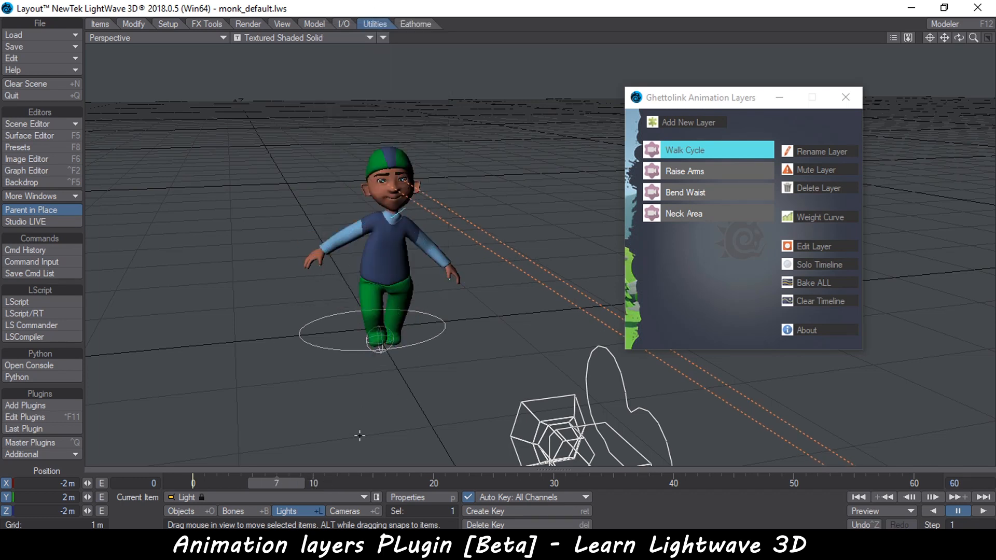
# Scrub the combined animation, then mute the Walk Cycle layer and scrub again
pyautogui.moveTo(208, 483); pyautogui.dragTo(444, 483)
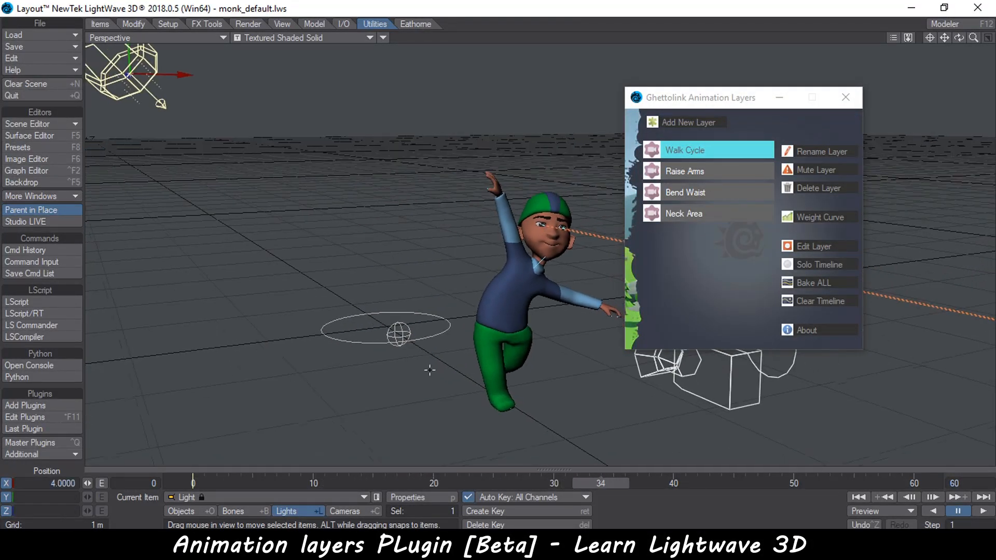
pyautogui.click(705, 169)
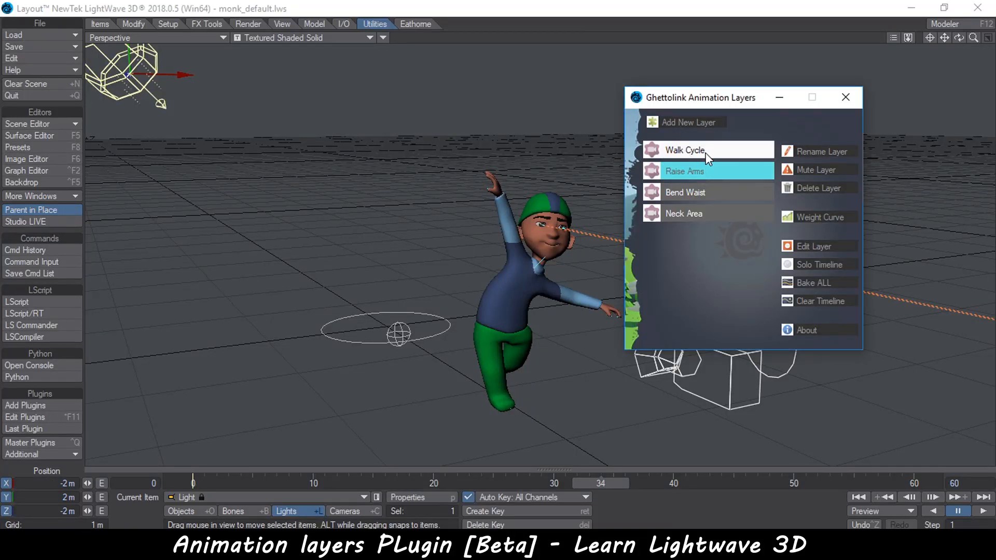
pyautogui.click(706, 153)
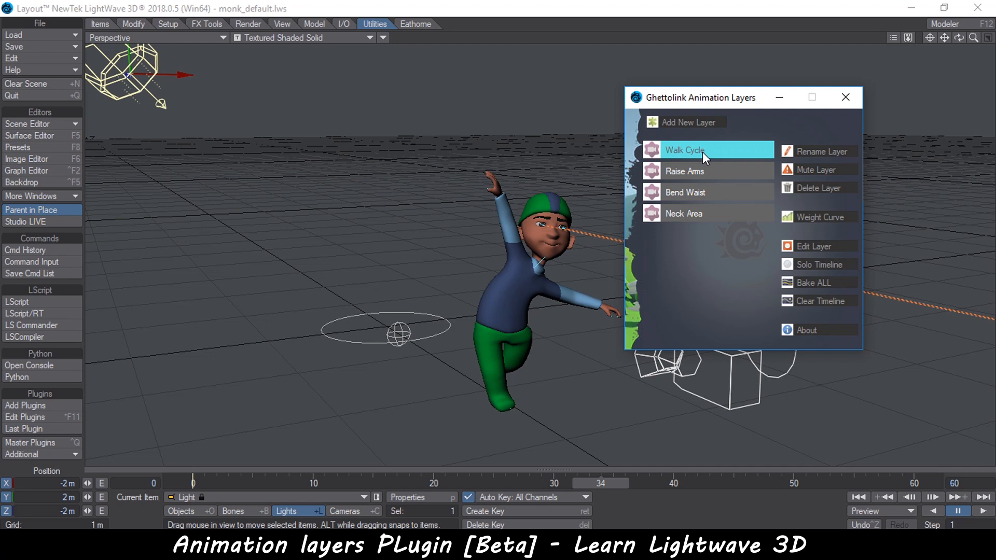
pyautogui.click(817, 170)
pyautogui.moveTo(599, 482)
pyautogui.mouseDown()
pyautogui.moveTo(193, 482)
pyautogui.moveTo(613, 483)
pyautogui.mouseUp()
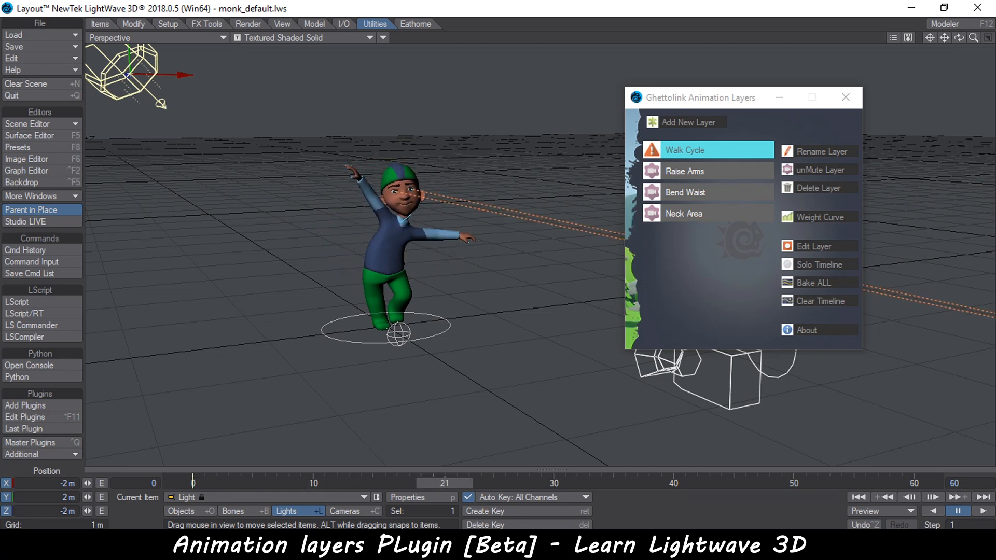
# Mute the Raise Arms layer and scrub the timeline to preview the result
pyautogui.click(700, 171)
pyautogui.click(817, 170)
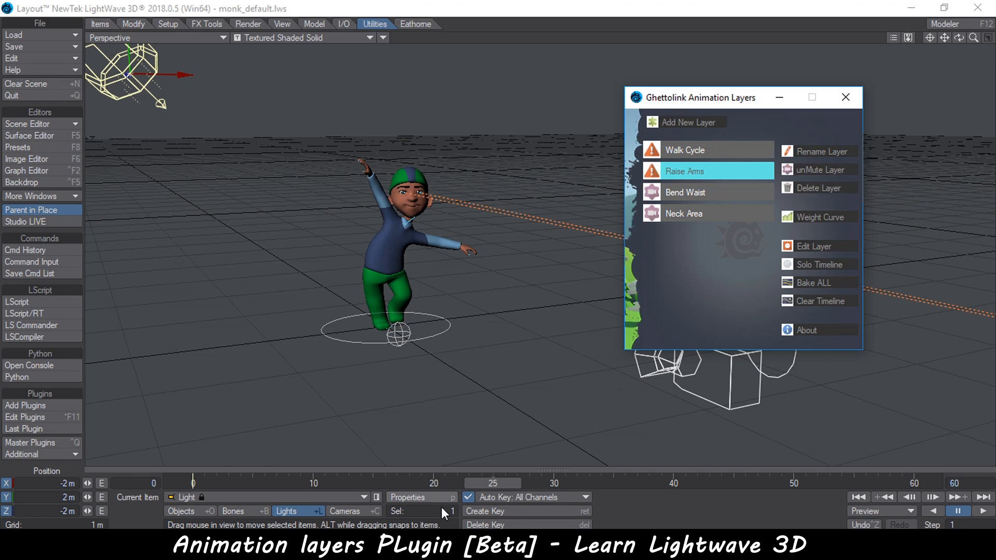
pyautogui.moveTo(371, 485)
pyautogui.mouseDown()
pyautogui.moveTo(216, 484)
pyautogui.moveTo(639, 484)
pyautogui.moveTo(362, 485)
pyautogui.mouseUp()
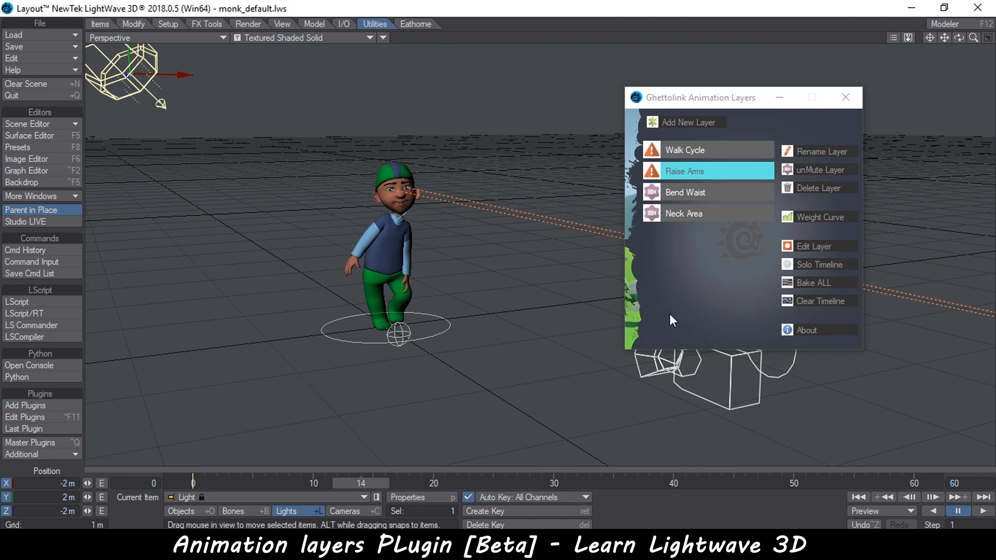
# Unmute the Raise Arms and Walk Cycle layers and jump to an early frame
pyautogui.click(814, 170)
pyautogui.click(721, 152)
pyautogui.click(811, 170)
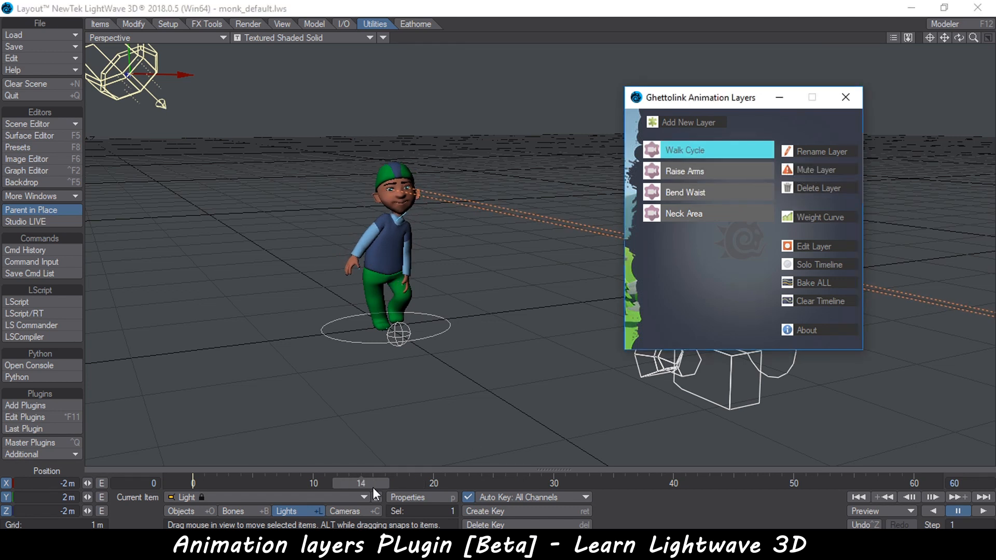
pyautogui.click(210, 485)
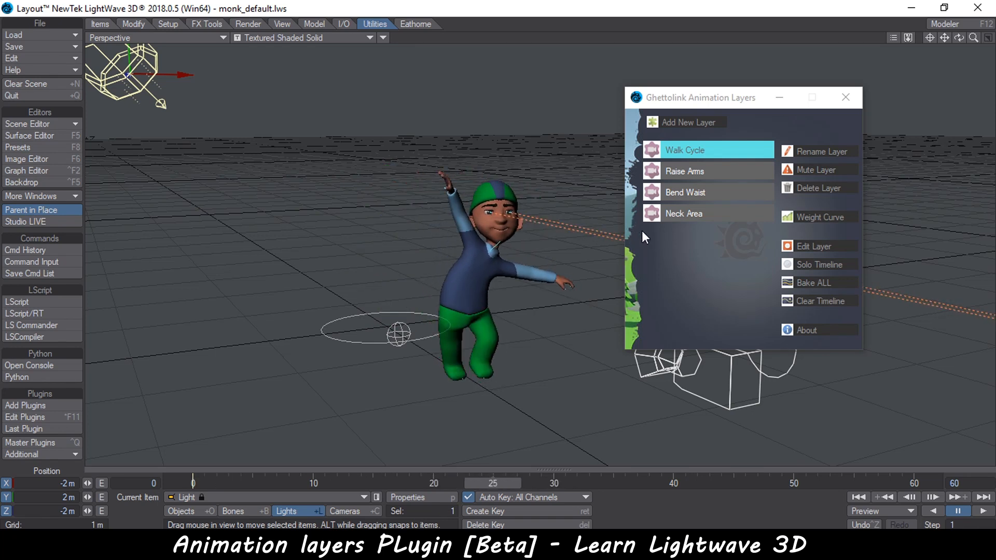
# Toggle Solo Timeline on for the Walk Cycle layer, scrub through it from an orbited view, then toggle it off
pyautogui.click(810, 265)
pyautogui.moveTo(349, 483); pyautogui.dragTo(192, 483)
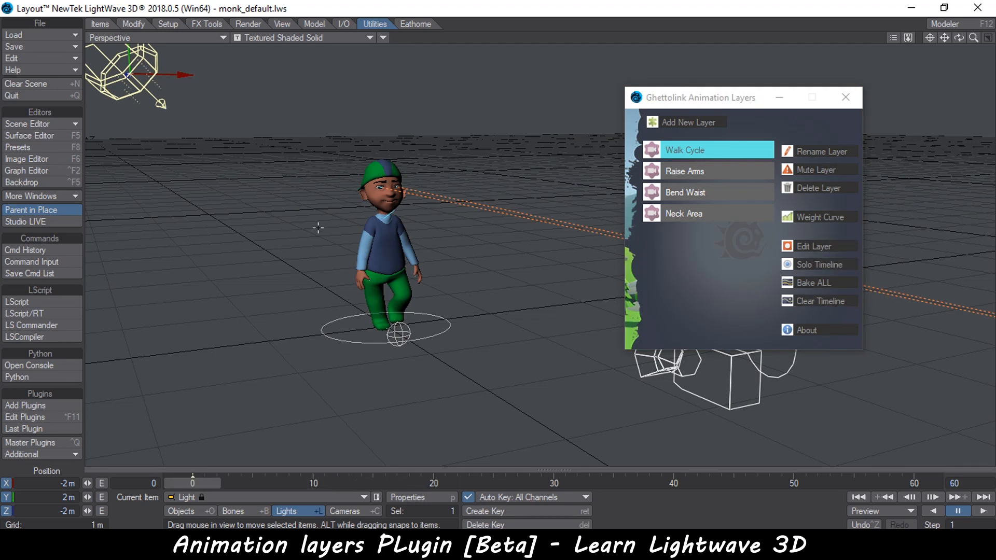
pyautogui.moveTo(320, 480); pyautogui.dragTo(420, 483)
pyautogui.keyDown('ctrl'); pyautogui.keyDown('alt'); pyautogui.moveTo(405, 223); pyautogui.dragTo(372, 228); pyautogui.keyUp('alt'); pyautogui.keyUp('ctrl')
pyautogui.moveTo(382, 483); pyautogui.dragTo(421, 483)
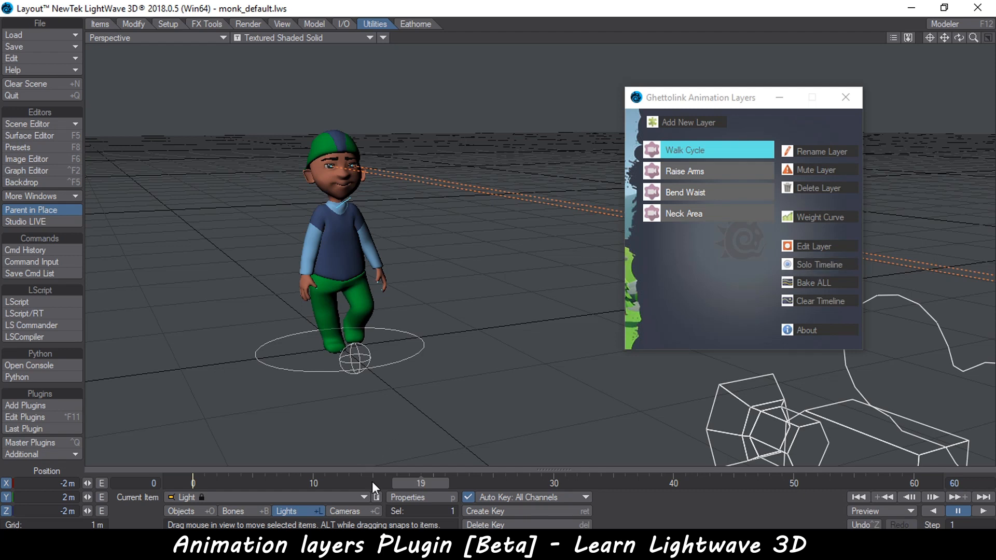
pyautogui.click(814, 266)
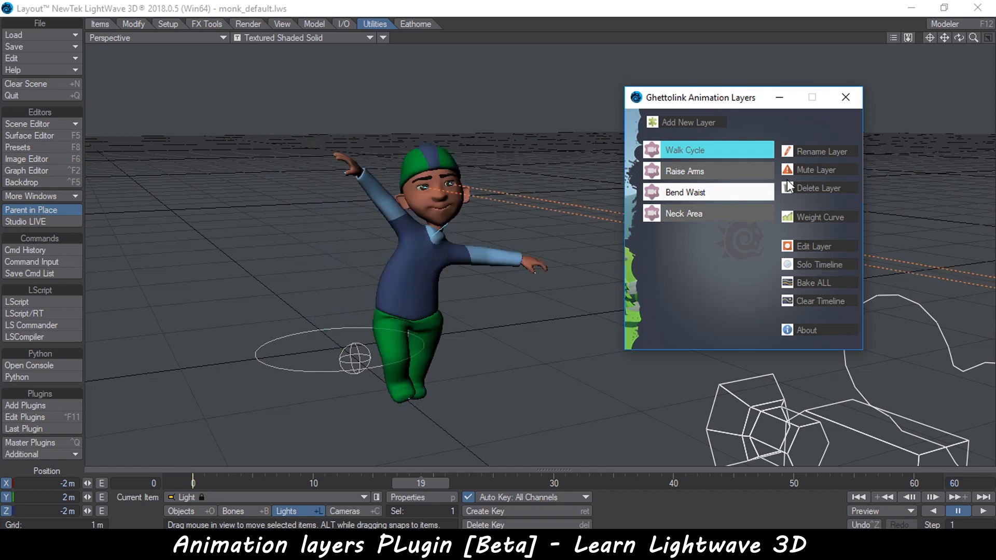
pyautogui.click(313, 477)
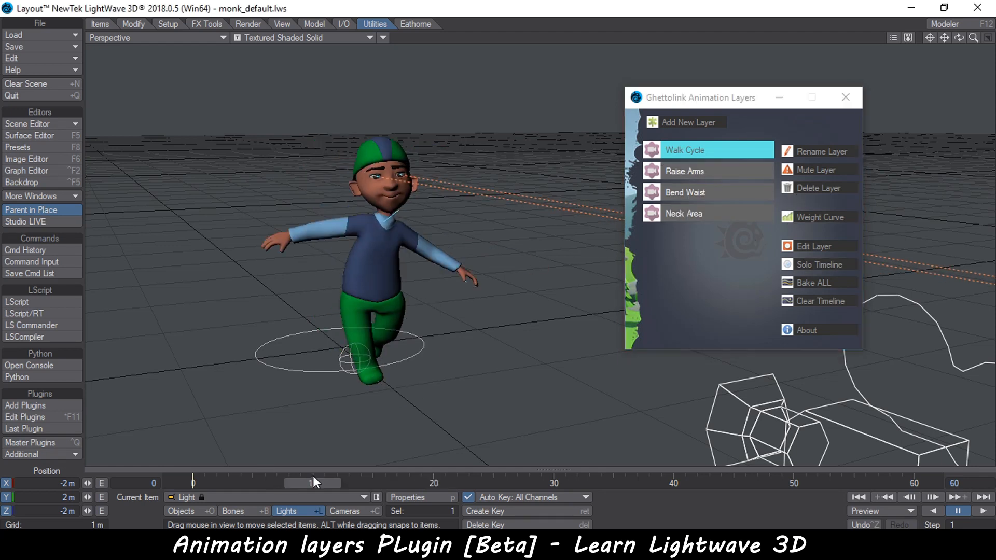
# Open the Walk Cycle layer for editing, accepting the timeline key deletion prompt
pyautogui.click(710, 148)
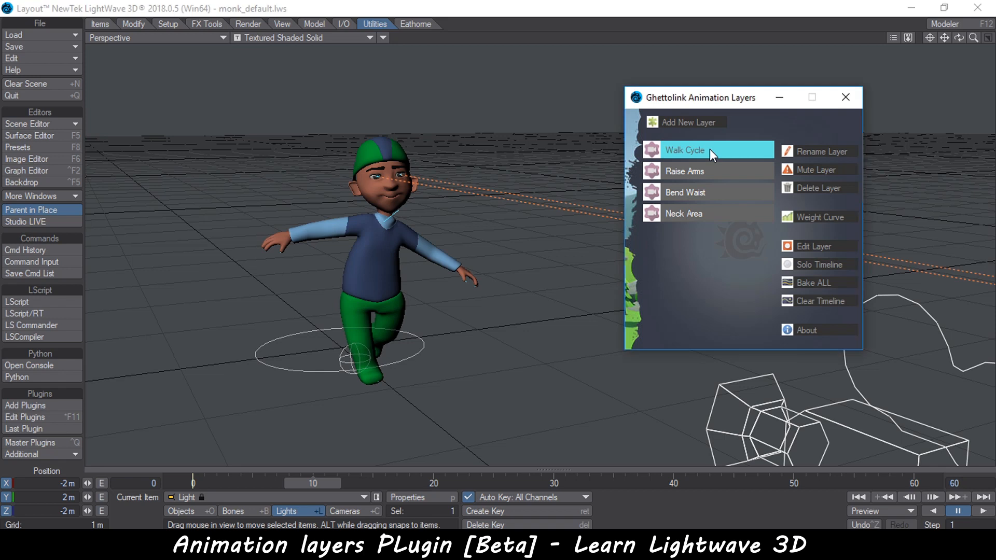
pyautogui.click(813, 247)
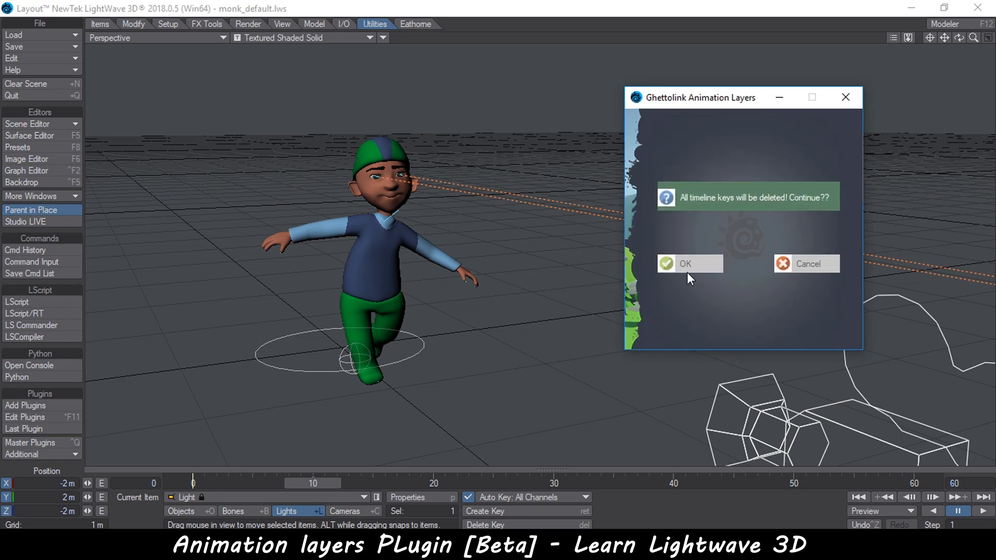
pyautogui.click(689, 262)
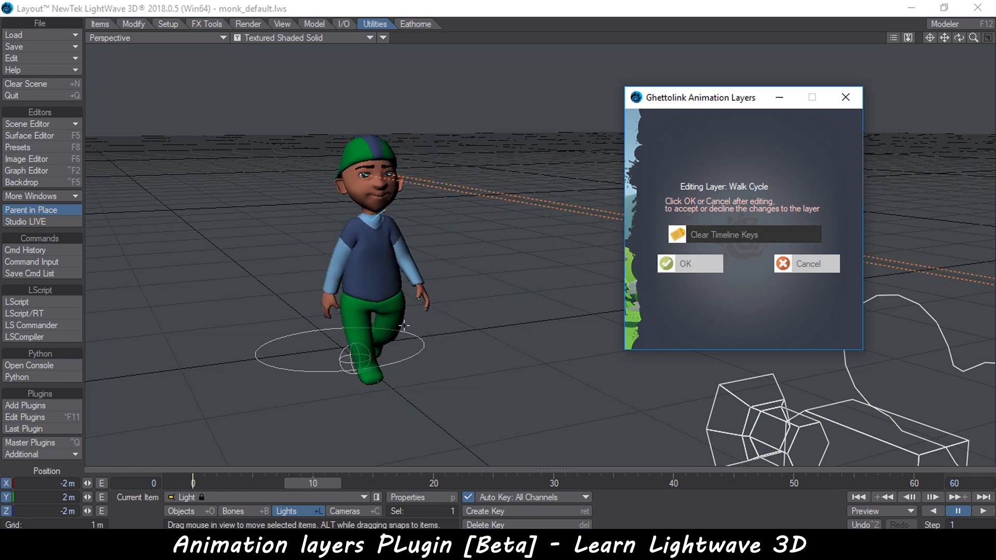
# Select the monk object, switch the option to Leave Timeline Keys, and cancel the layer edit
pyautogui.click(392, 269)
pyautogui.click(220, 470)
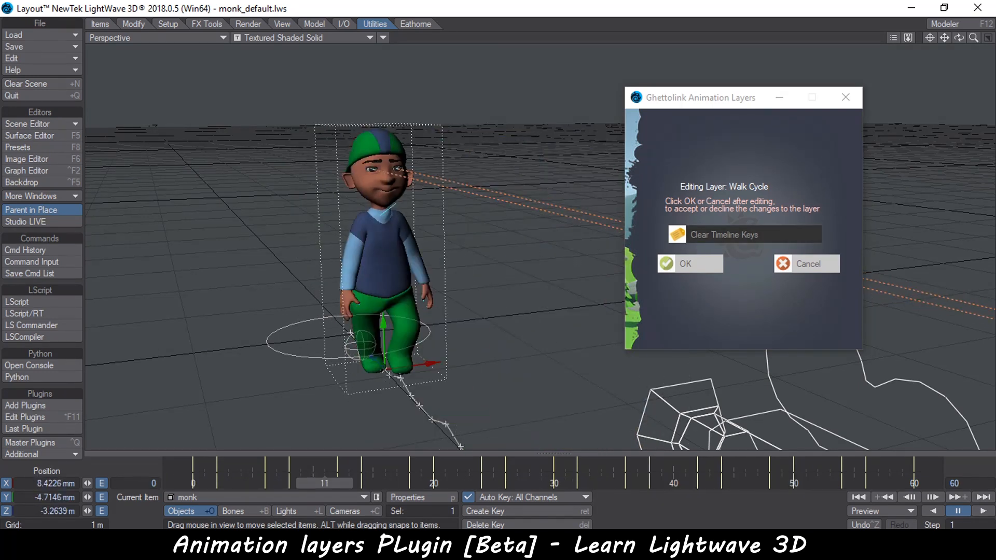
pyautogui.click(692, 234)
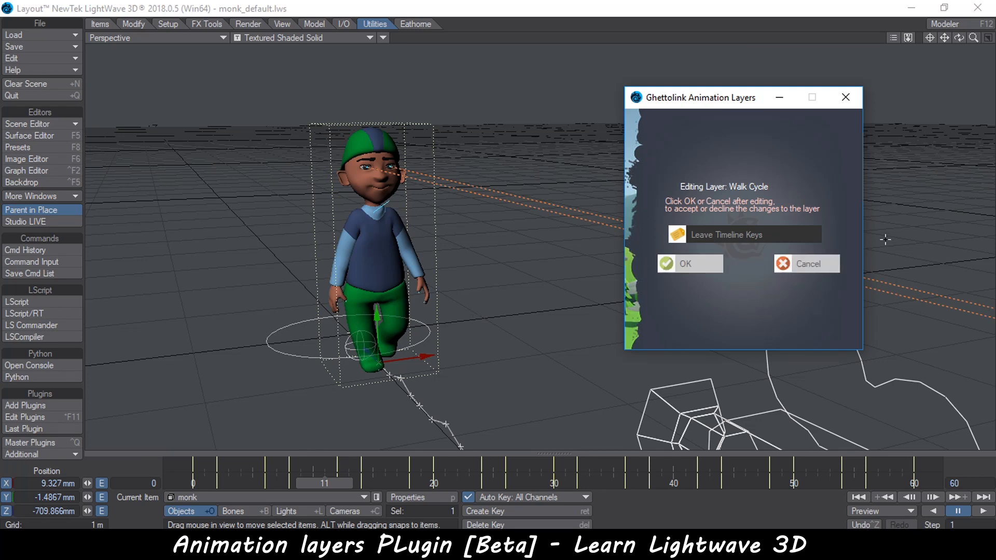
pyautogui.click(809, 263)
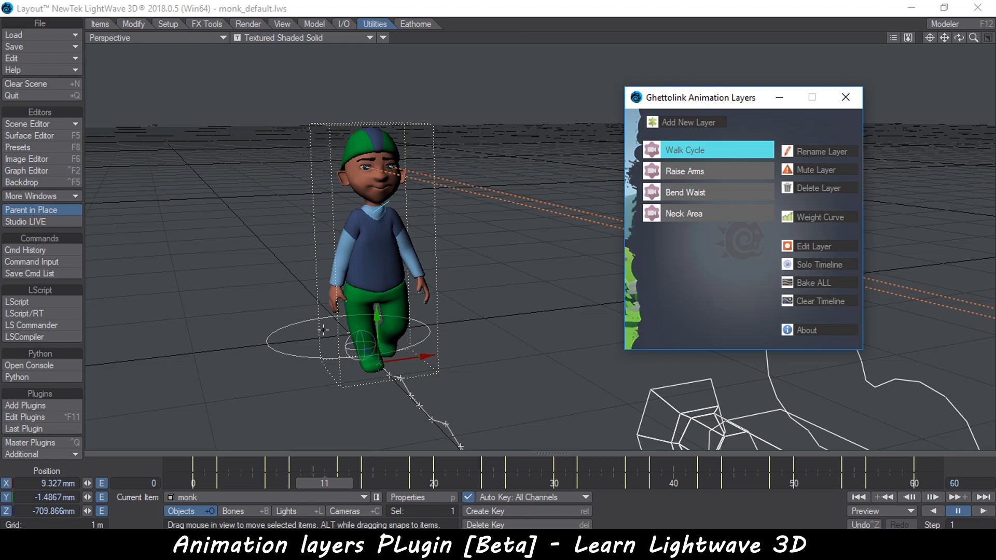
# Orbit the view and scrub the timeline to review the monk's walk path
pyautogui.click(325, 483)
pyautogui.keyDown('ctrl'); pyautogui.keyDown('alt'); pyautogui.moveTo(364, 290); pyautogui.dragTo(275, 293); pyautogui.keyUp('alt'); pyautogui.keyUp('ctrl')
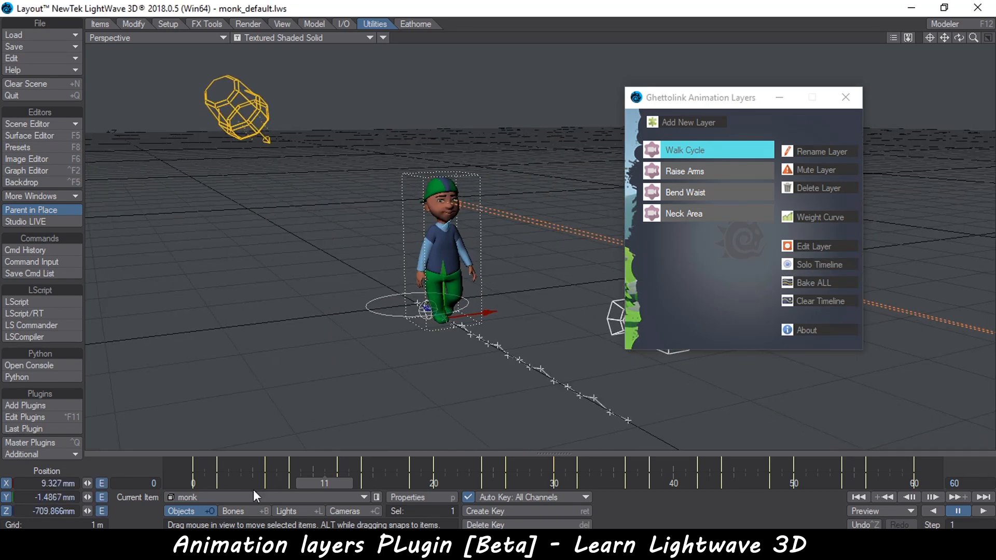
pyautogui.moveTo(325, 483); pyautogui.dragTo(192, 483)
pyautogui.keyDown('alt'); pyautogui.moveTo(291, 340); pyautogui.dragTo(182, 448); pyautogui.keyUp('alt')
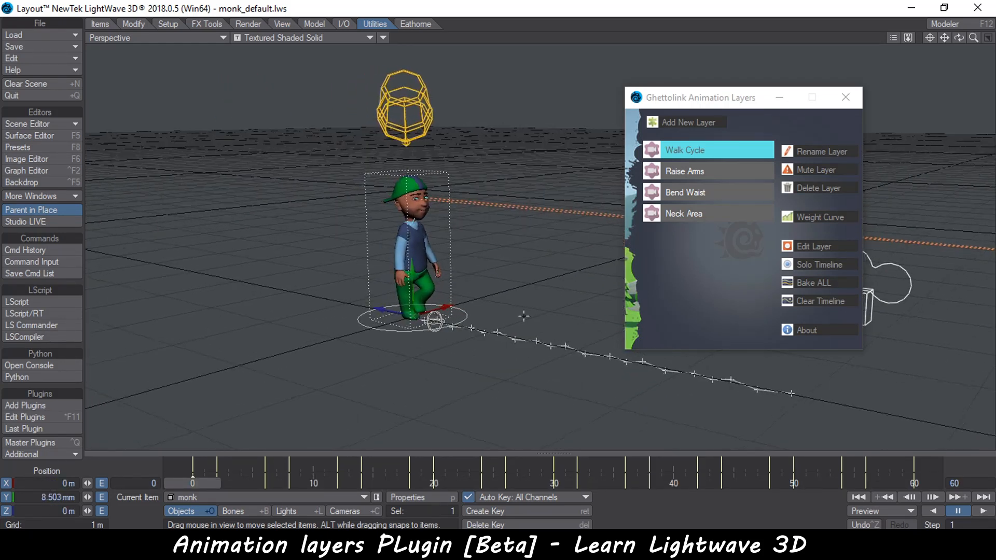
pyautogui.moveTo(193, 483); pyautogui.dragTo(409, 484)
pyautogui.keyDown('alt'); pyautogui.moveTo(581, 285); pyautogui.dragTo(467, 298); pyautogui.keyUp('alt')
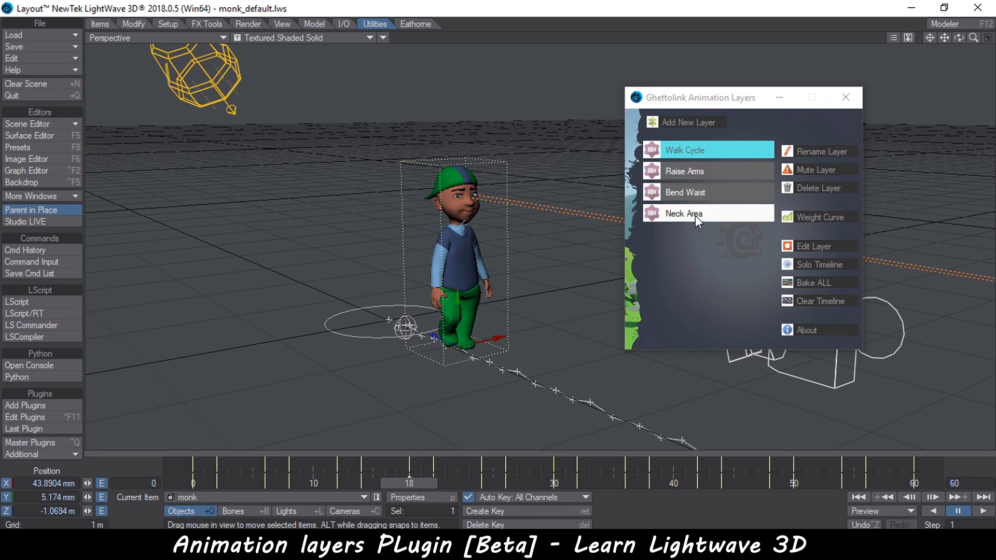
pyautogui.moveTo(416, 483); pyautogui.dragTo(195, 483)
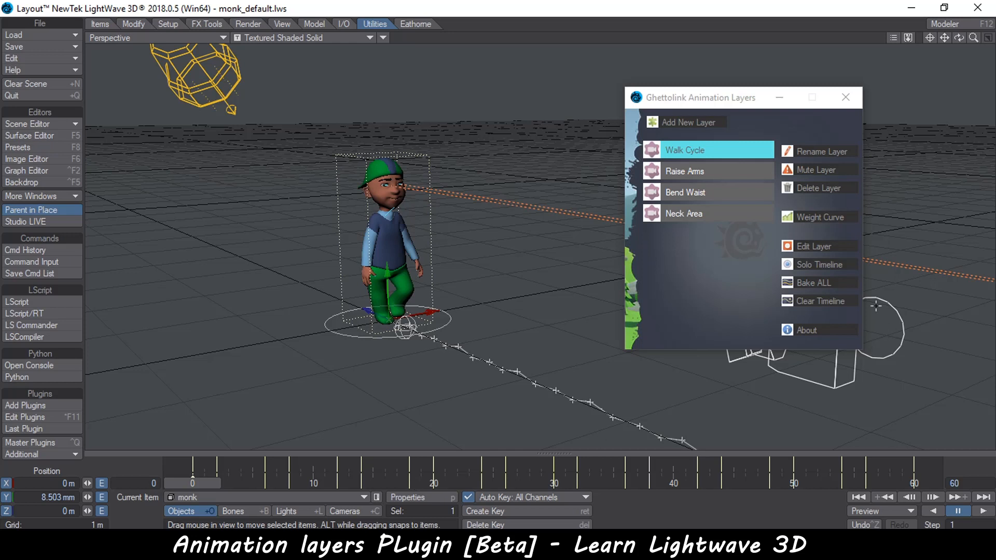
# Clear the timeline with Clear Timeline and confirm
pyautogui.click(827, 302)
pyautogui.click(699, 267)
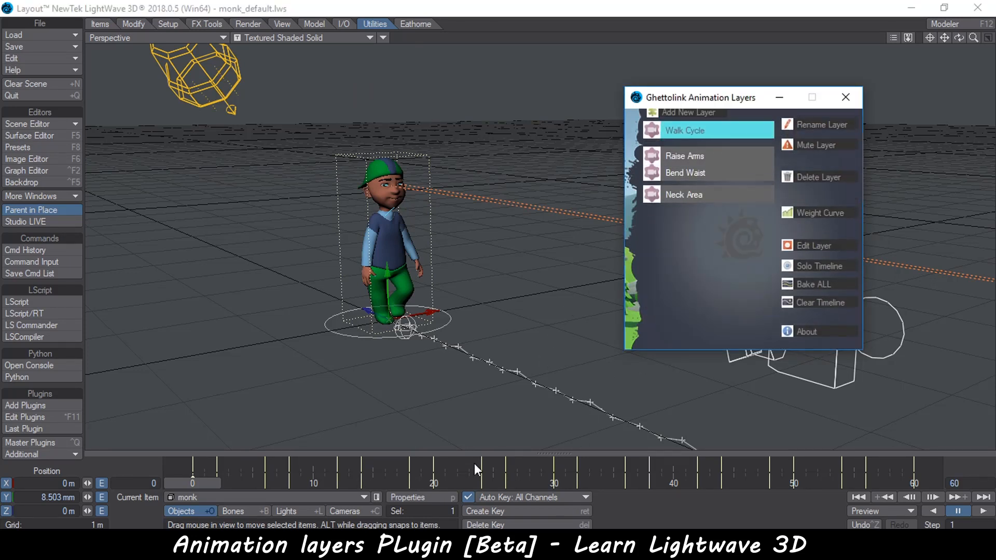
# Solo the Walk Cycle layer's timeline at frame 0
pyautogui.click(188, 482)
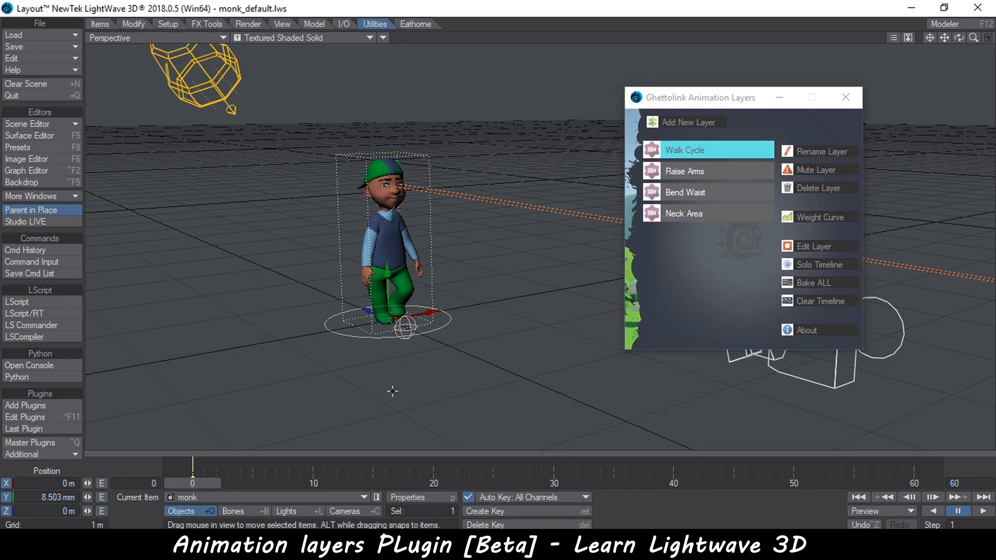
pyautogui.click(820, 264)
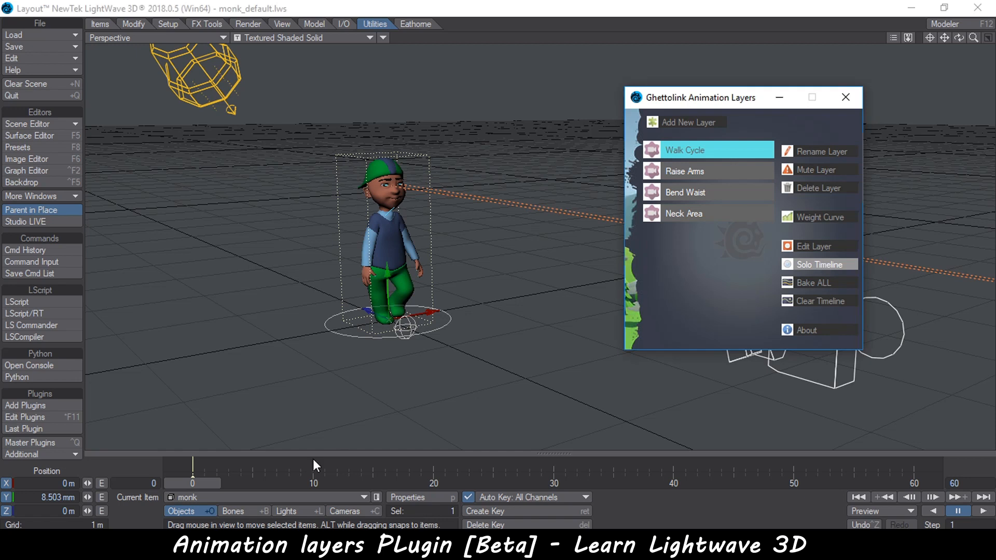
pyautogui.click(204, 484)
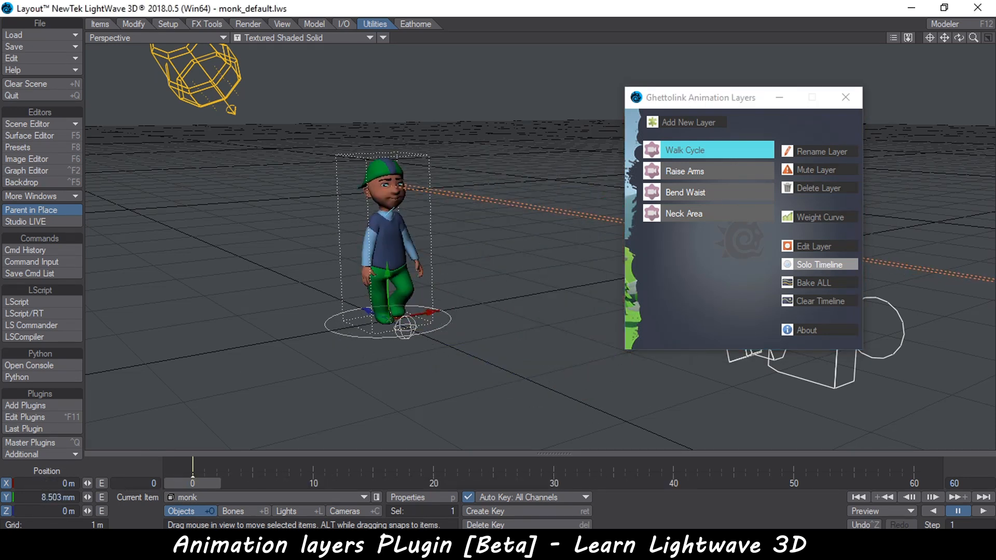
# Open the Bend Waist layer for editing, accept the key deletion prompt, and switch the option to Clear Timeline Keys
pyautogui.click(685, 195)
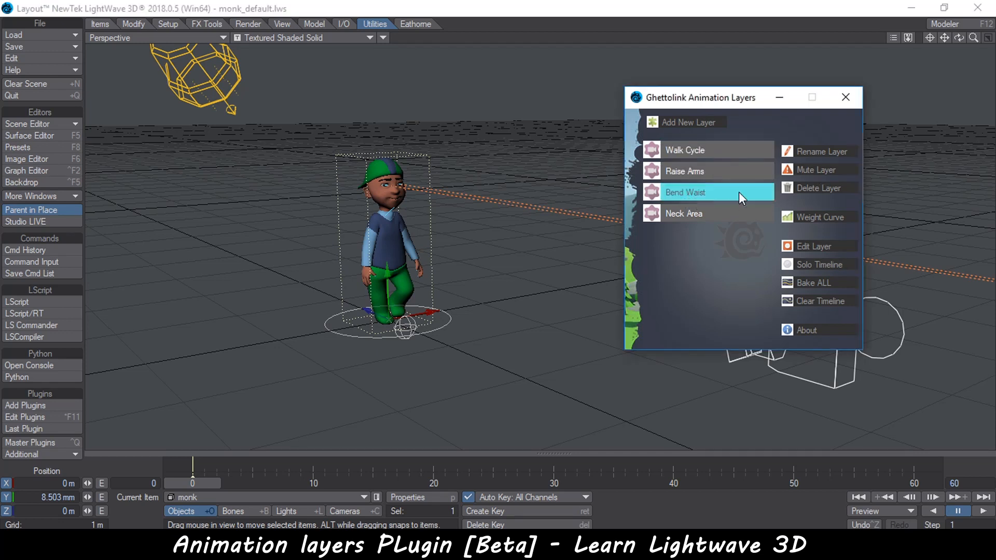
pyautogui.click(810, 245)
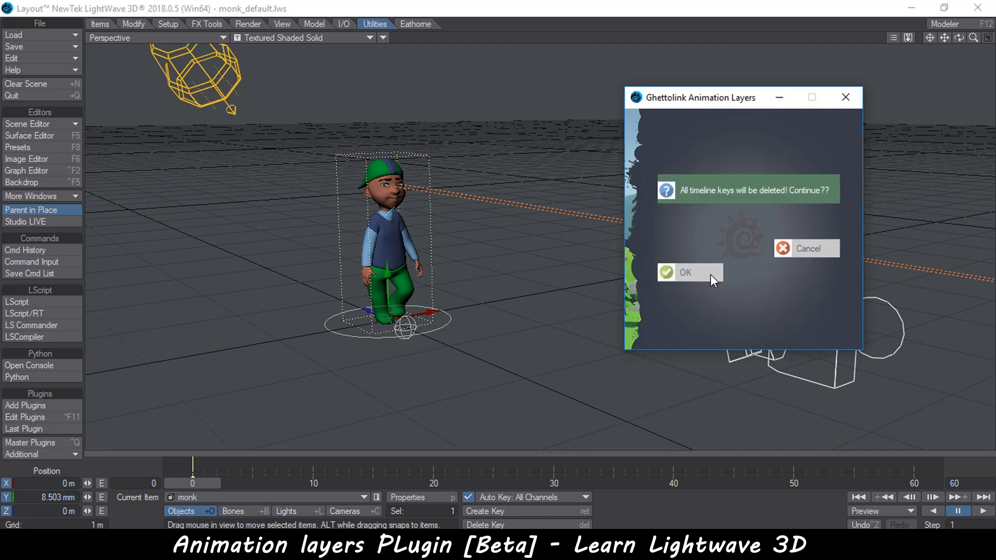
pyautogui.click(693, 257)
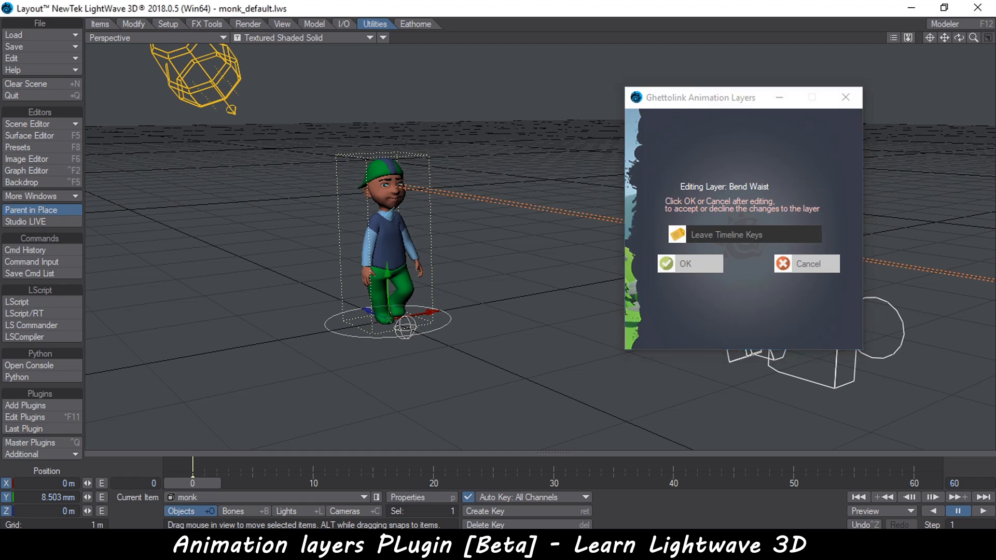
pyautogui.scroll(3, 382, 249)
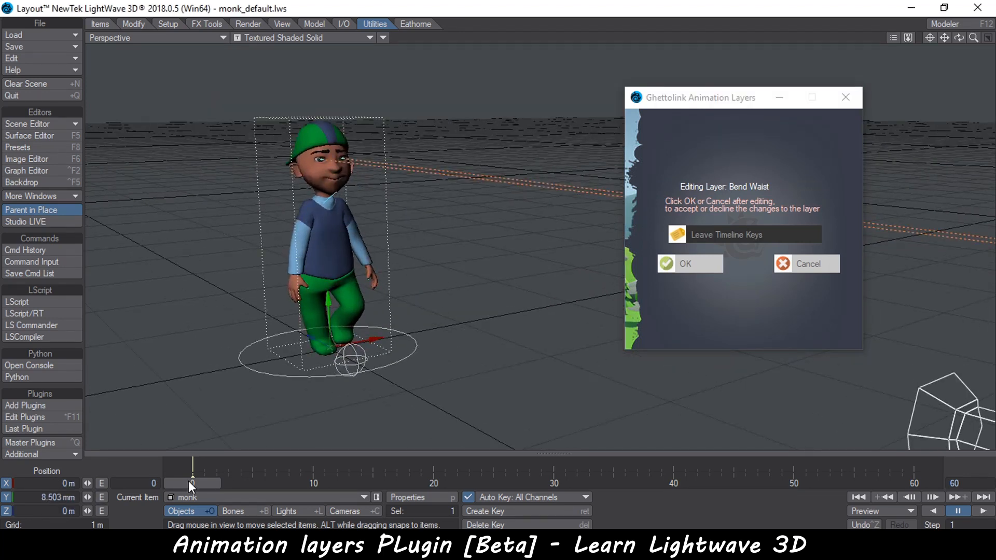
pyautogui.moveTo(188, 479); pyautogui.dragTo(609, 481)
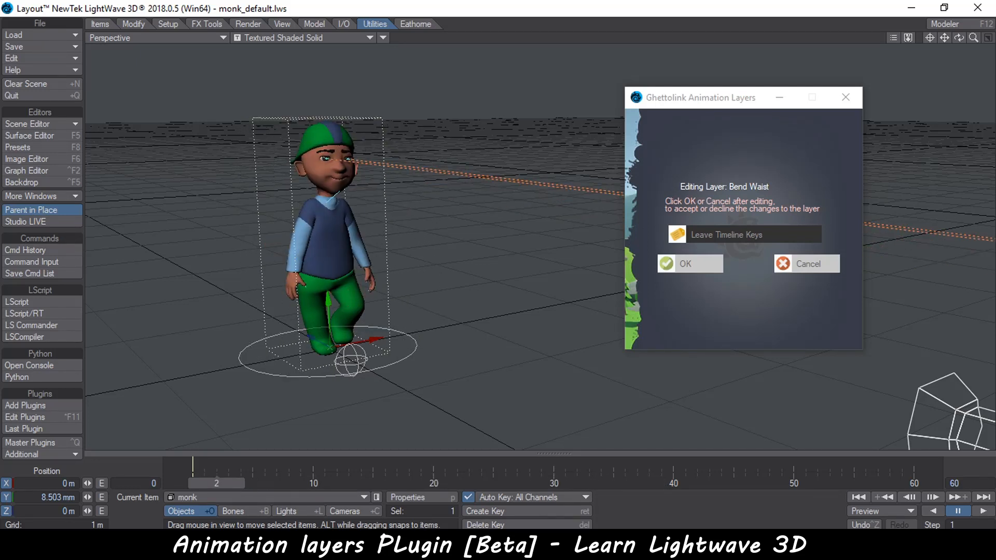
pyautogui.click(712, 235)
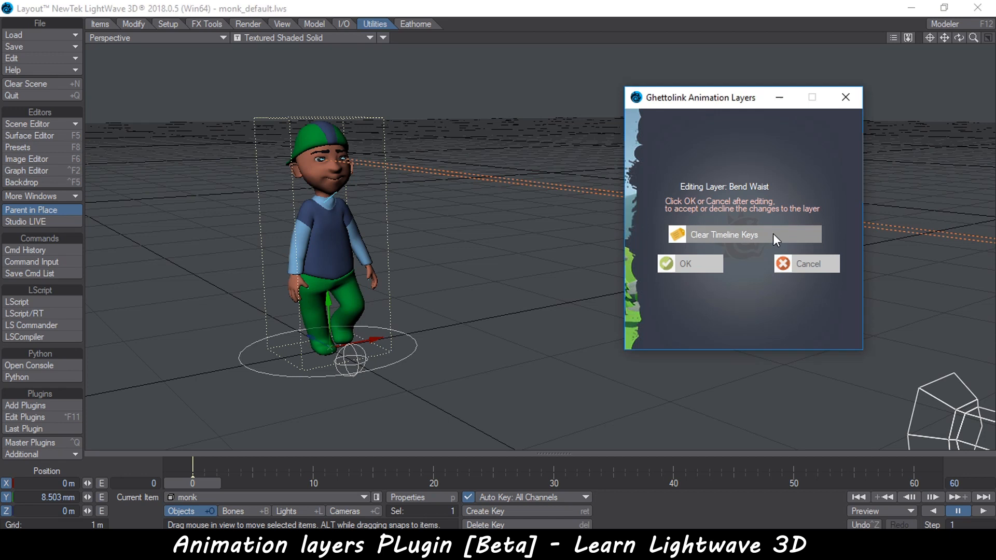
# Select the Torsal3 bone, bend the waist at frame 30, and cancel the layer edit
pyautogui.click(327, 246)
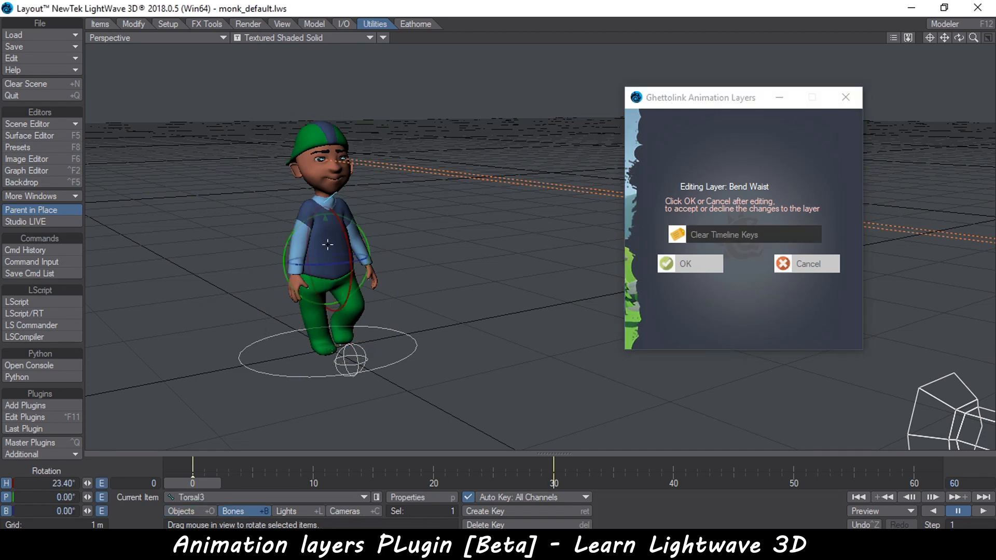
pyautogui.click(553, 472)
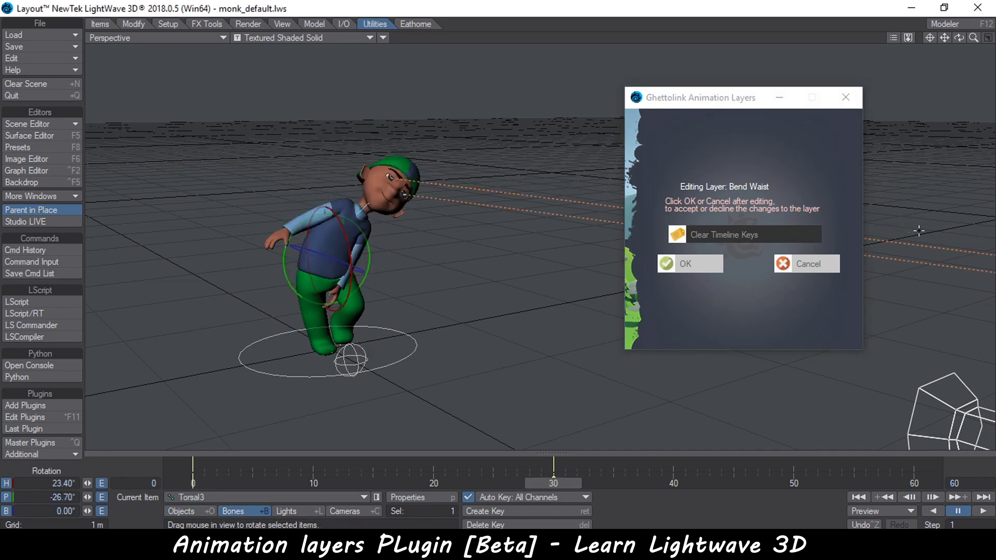
pyautogui.click(810, 266)
pyautogui.moveTo(553, 483); pyautogui.dragTo(193, 484)
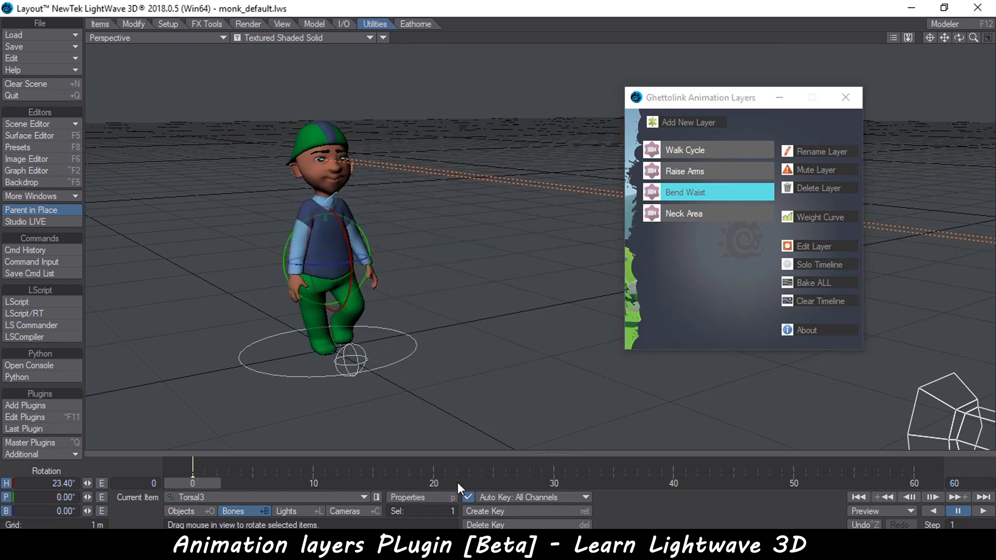
# Start deleting the Raise Arms layer, then cancel the deletion
pyautogui.click(190, 511)
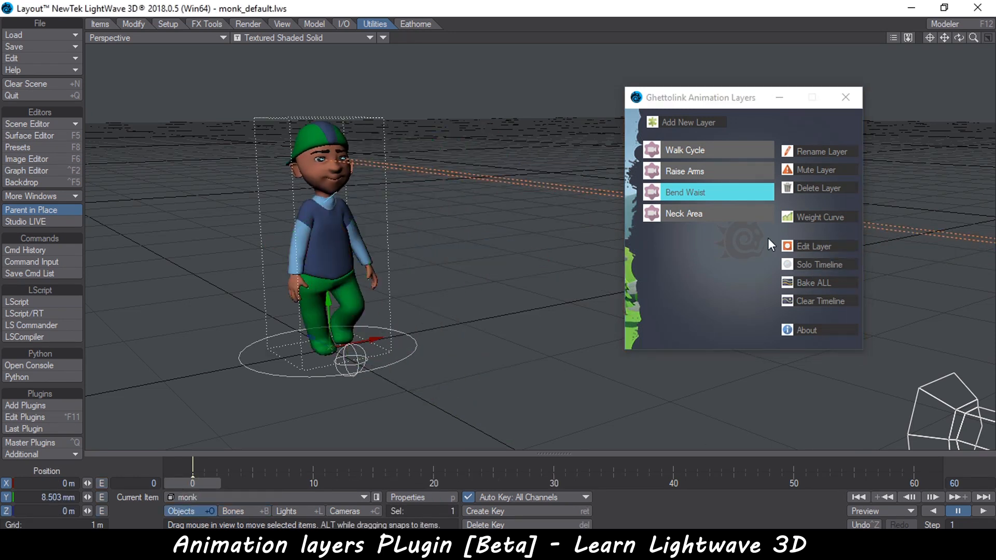
pyautogui.moveTo(740, 95); pyautogui.dragTo(614, 93)
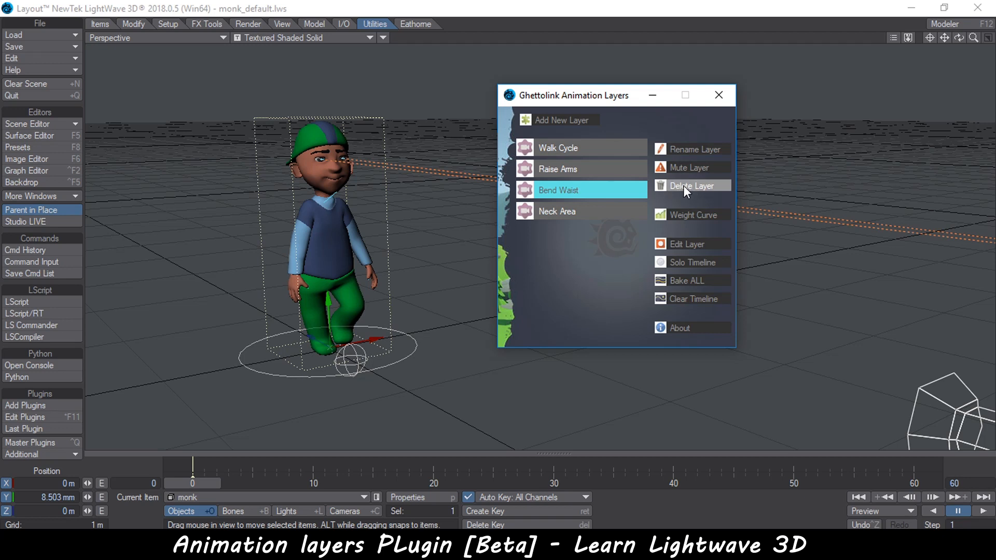
pyautogui.click(566, 169)
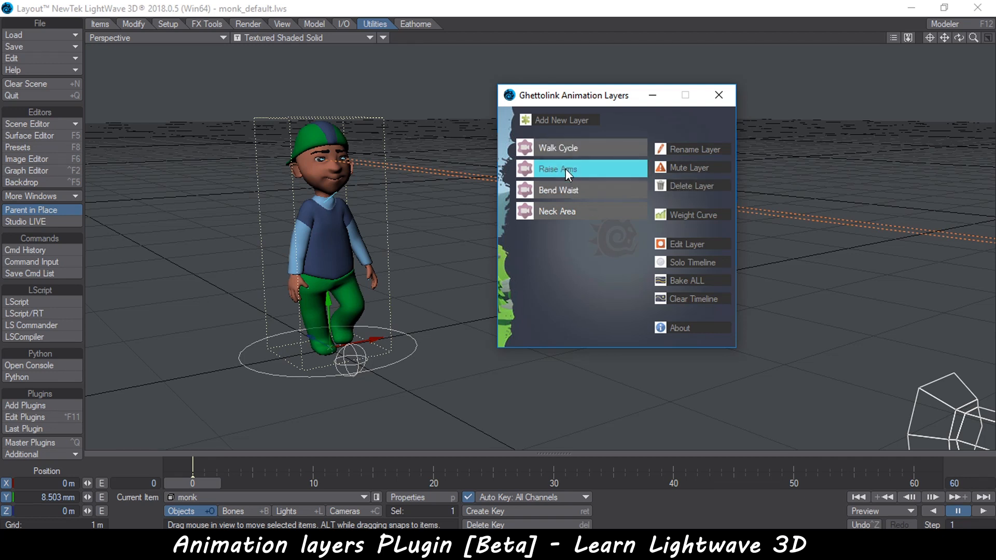
pyautogui.click(692, 186)
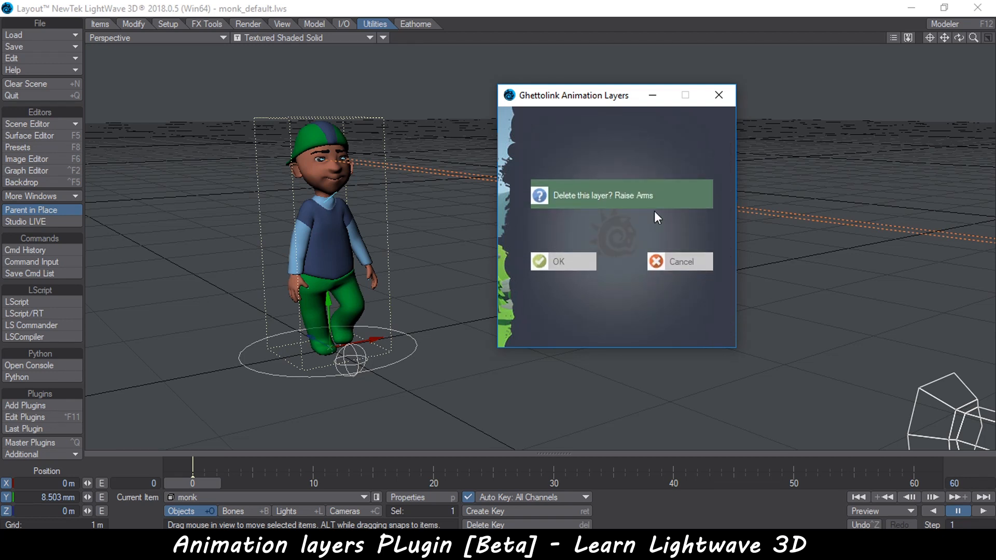
pyautogui.click(669, 262)
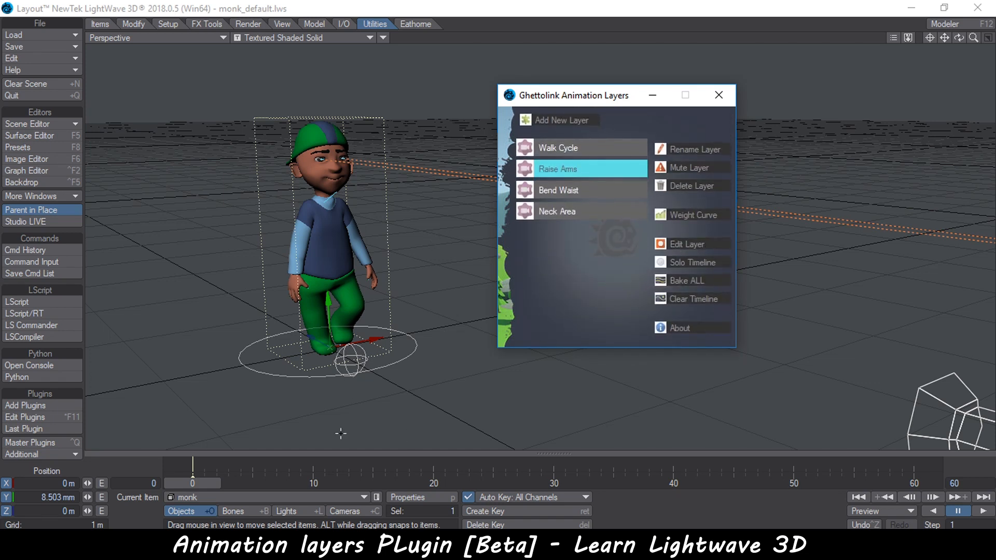
# Open the Walk Cycle layer's weight curve and lower its key to about 40%
pyautogui.click(576, 146)
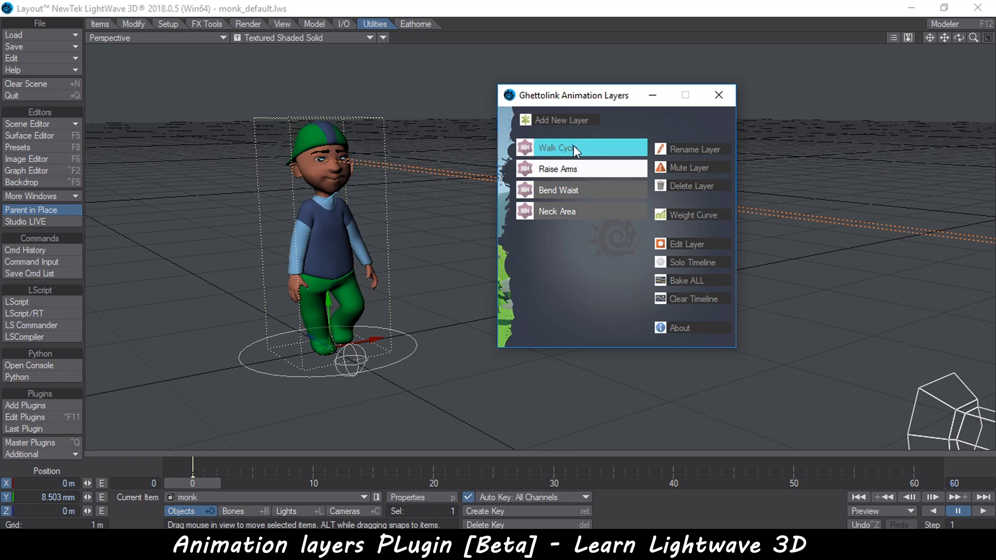
pyautogui.click(692, 214)
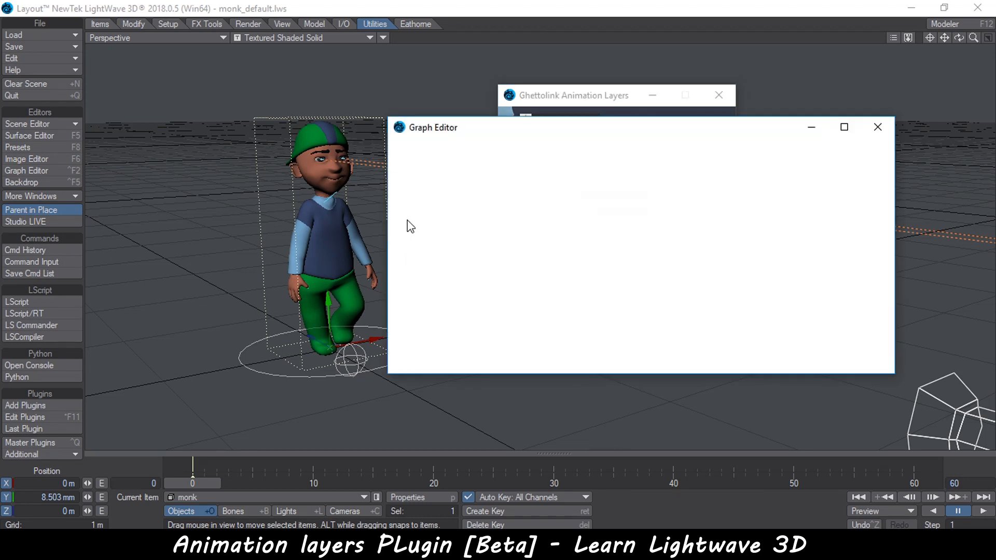
pyautogui.moveTo(539, 182); pyautogui.dragTo(574, 226, button='right')
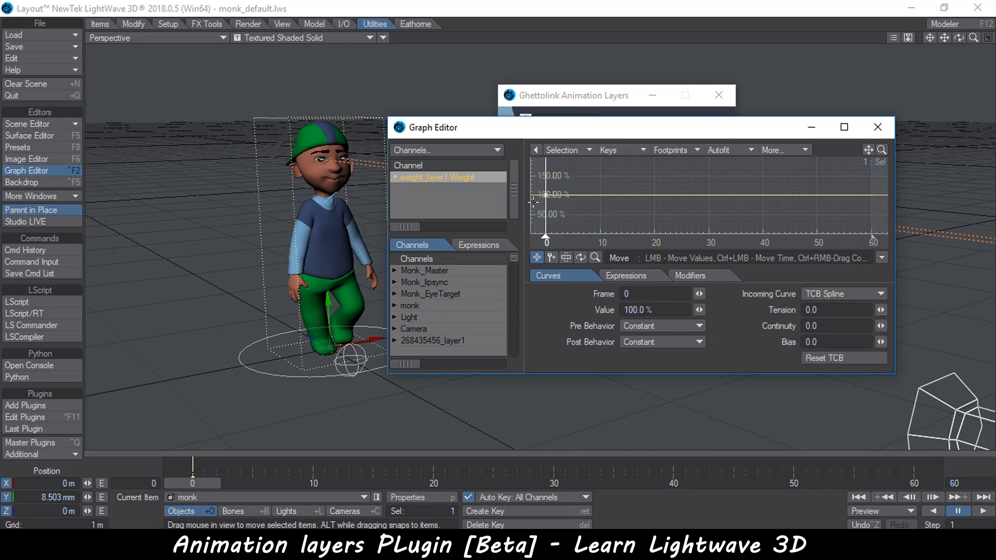
pyautogui.moveTo(547, 195)
pyautogui.moveTo(546, 194); pyautogui.dragTo(546, 218)
pyautogui.click(879, 127)
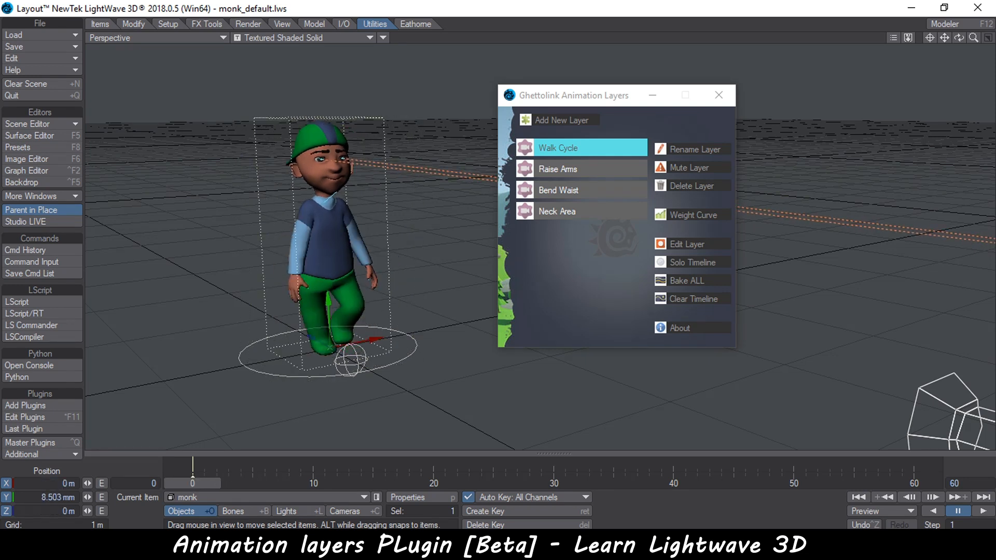
# Play the animation to preview the reduced walk cycle weight
pyautogui.moveTo(562, 96); pyautogui.dragTo(762, 70)
pyautogui.click(981, 512)
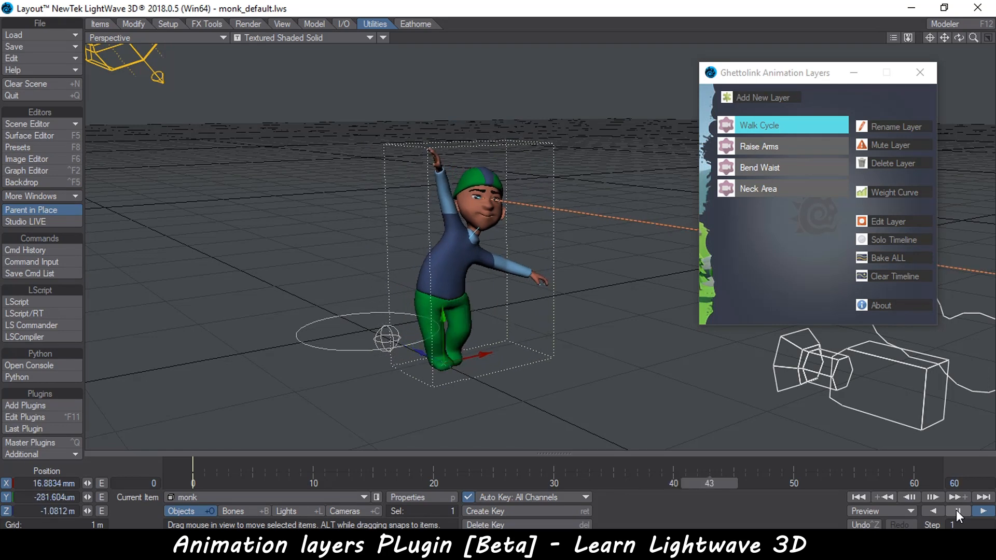
pyautogui.click(956, 509)
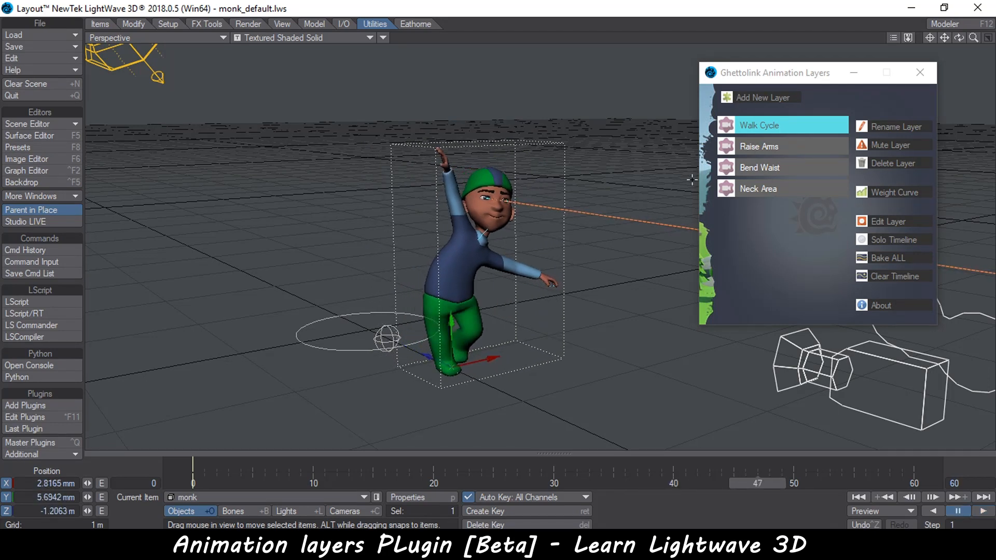
# Reopen the Walk Cycle weight curve and set the key's value to 100%
pyautogui.click(883, 192)
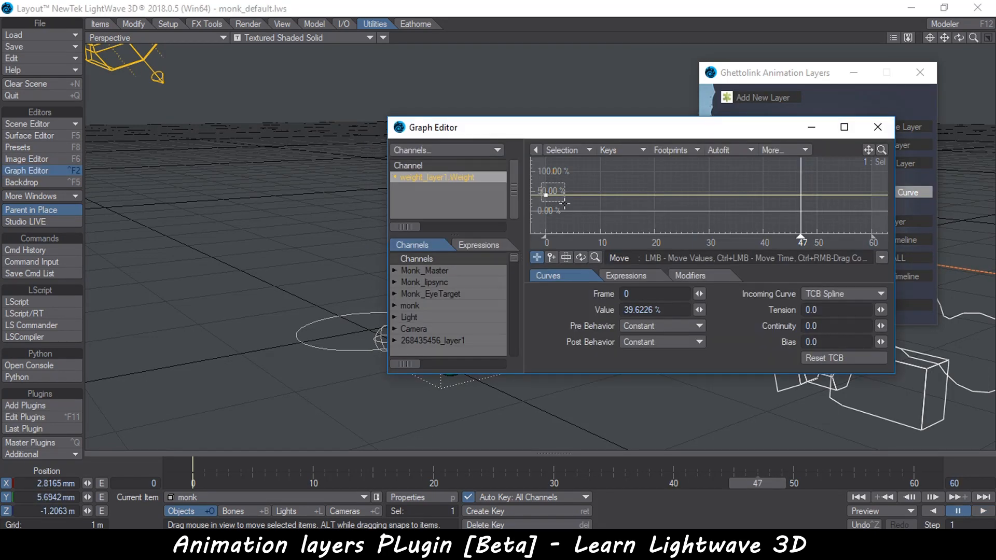
pyautogui.click(643, 310)
pyautogui.write('100')
pyautogui.press('Return')
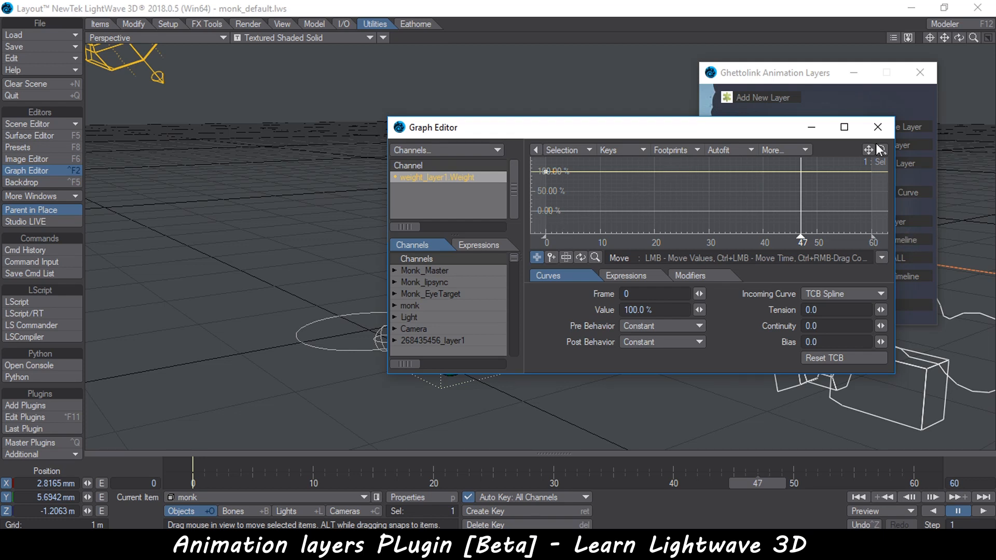
pyautogui.click(878, 128)
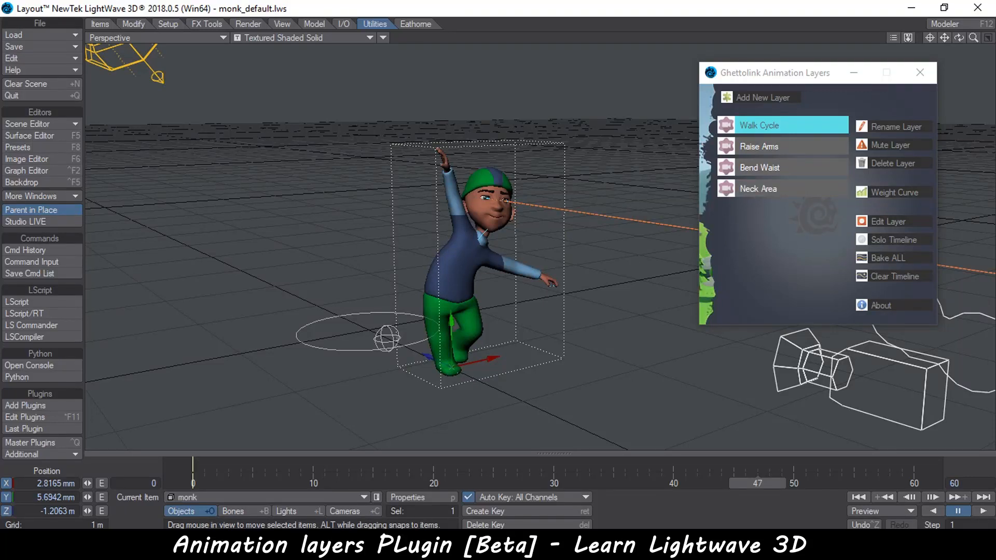
# Bake ALL layers into the timeline, accepting the key replacement prompt
pyautogui.click(334, 483)
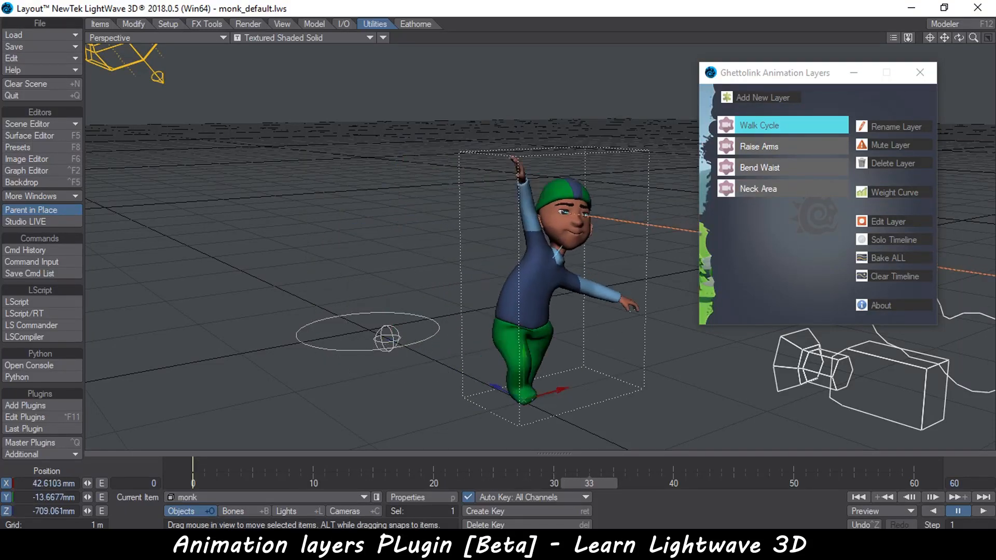
pyautogui.moveTo(696, 483); pyautogui.dragTo(193, 484)
pyautogui.click(788, 225)
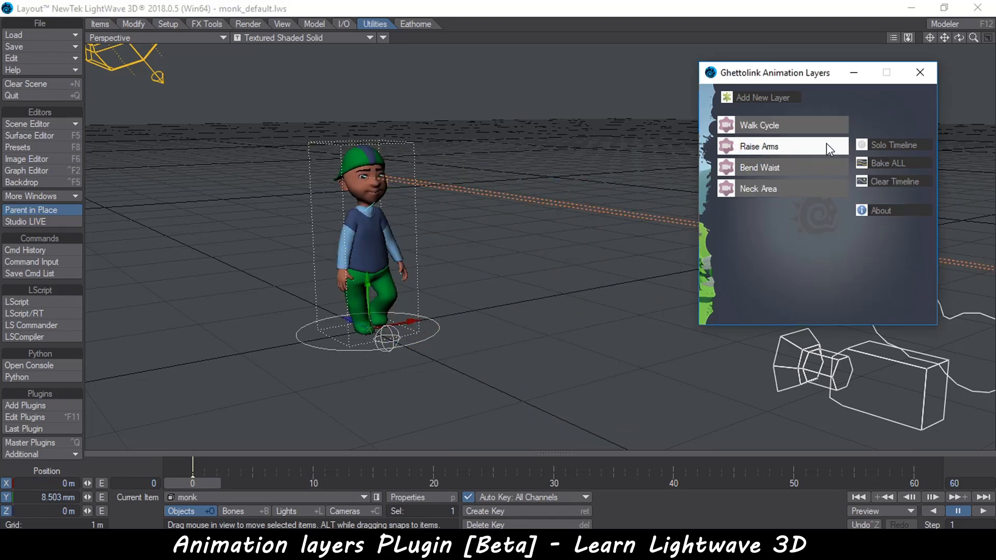
pyautogui.click(890, 163)
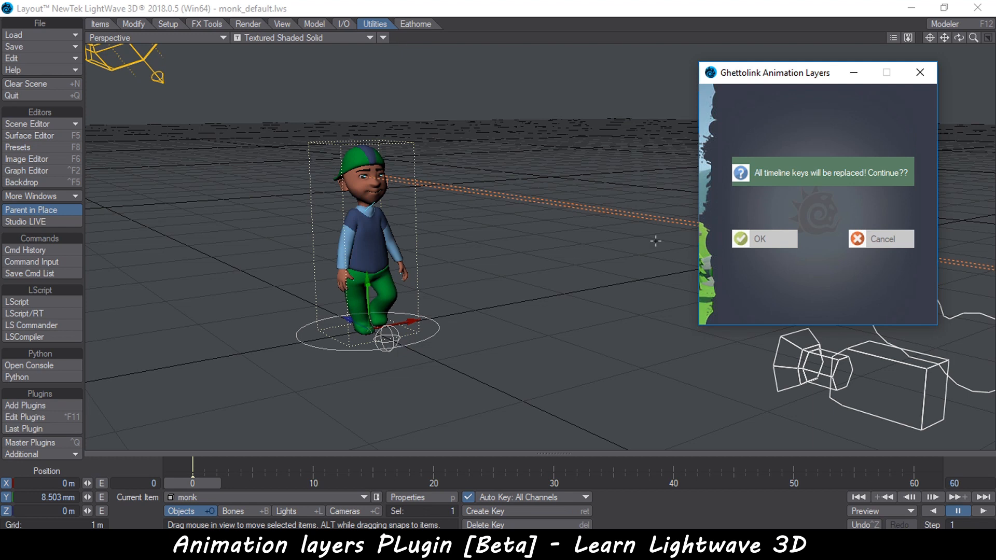
pyautogui.click(778, 241)
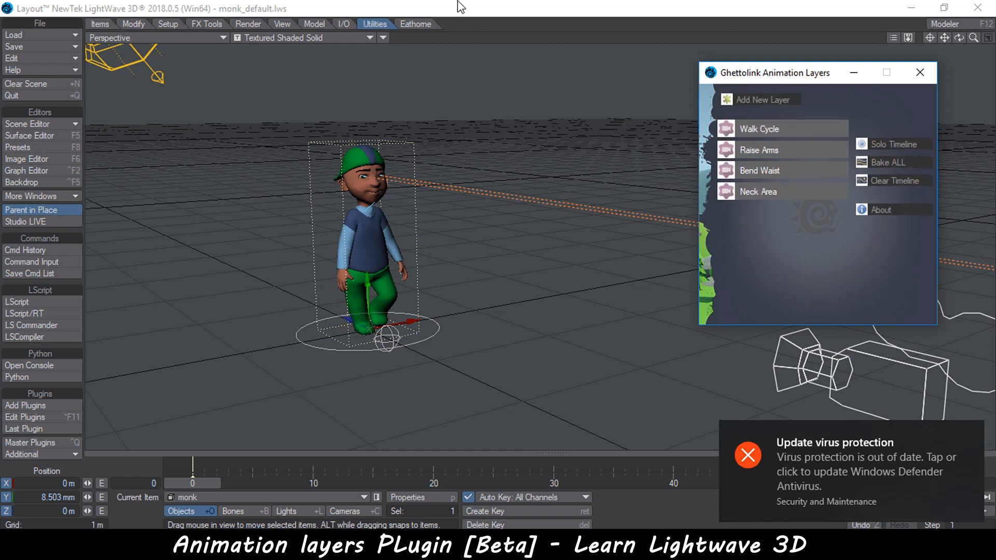
# Play the baked animation to review the combined walk and layers
pyautogui.click(971, 431)
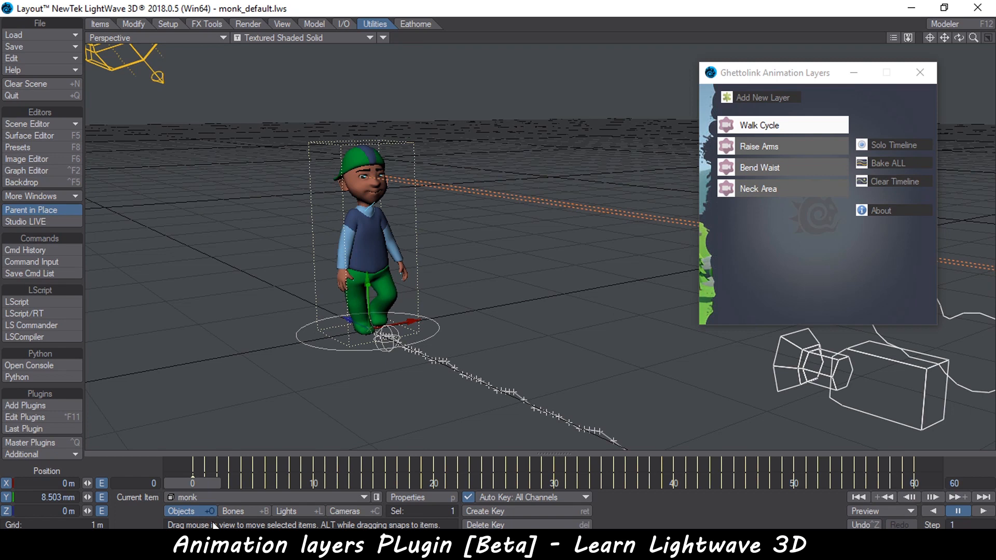
pyautogui.moveTo(190, 479)
pyautogui.mouseDown()
pyautogui.moveTo(550, 482)
pyautogui.moveTo(190, 482)
pyautogui.mouseUp()
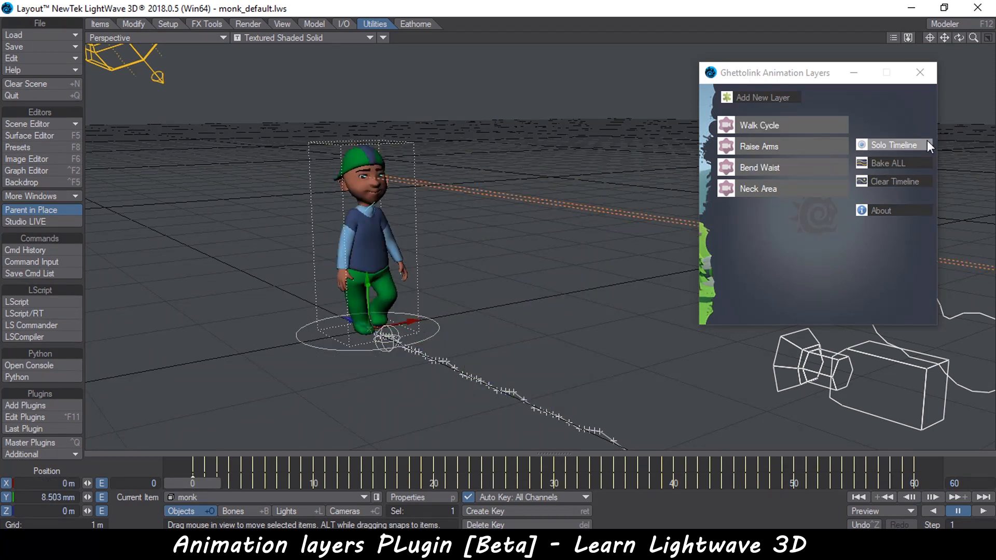
pyautogui.click(799, 76)
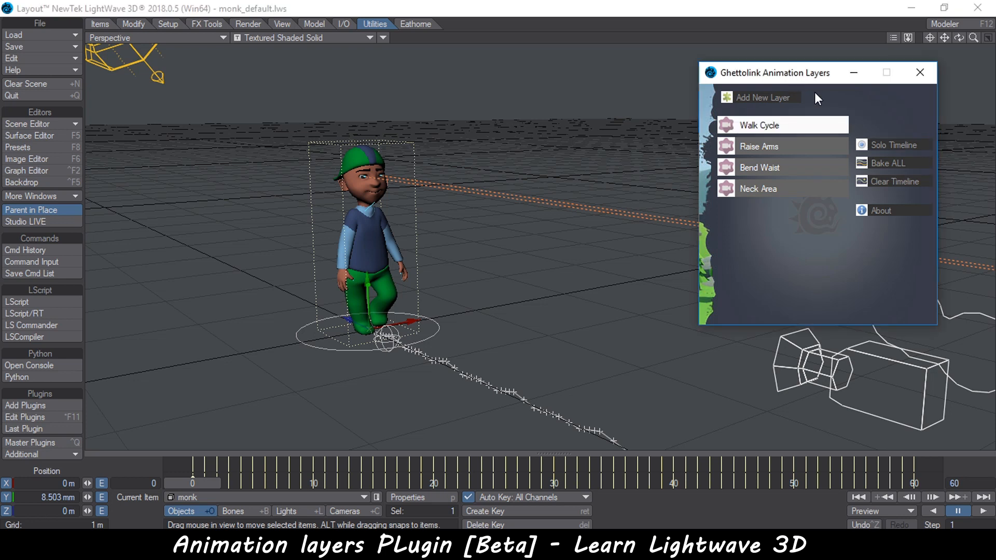
pyautogui.scroll(-4, 482, 264)
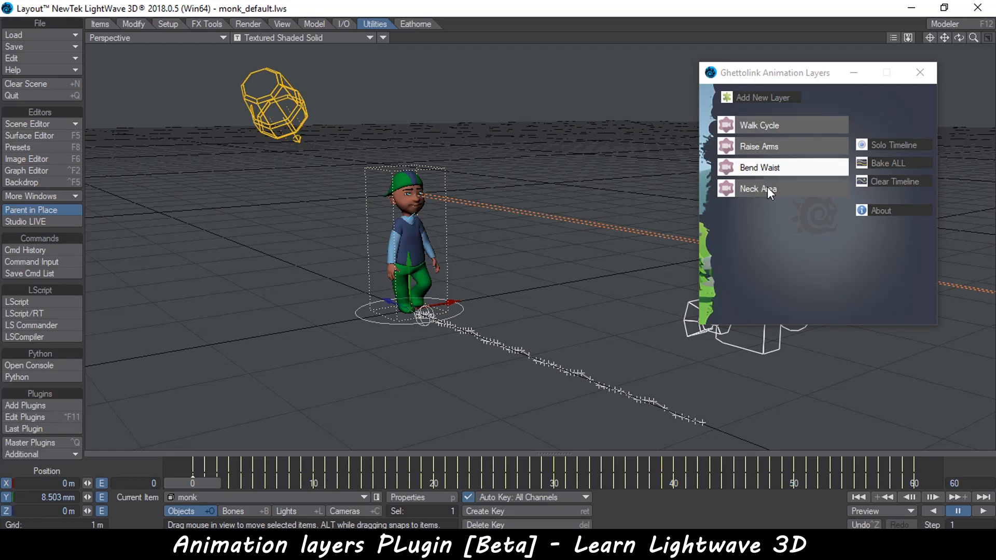
pyautogui.click(975, 512)
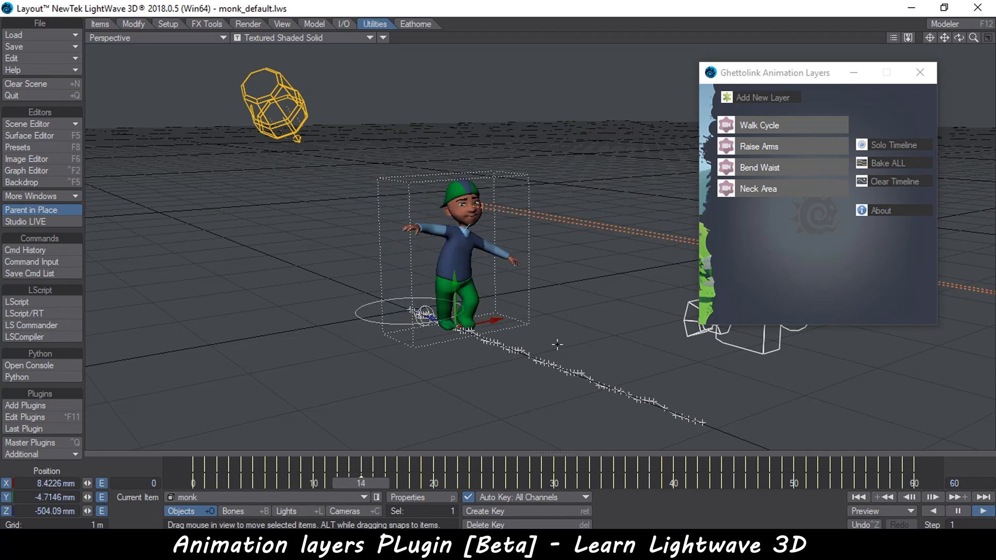
# Play the baked animation, then select the monk and scrub the timeline back to the start
pyautogui.click(301, 513)
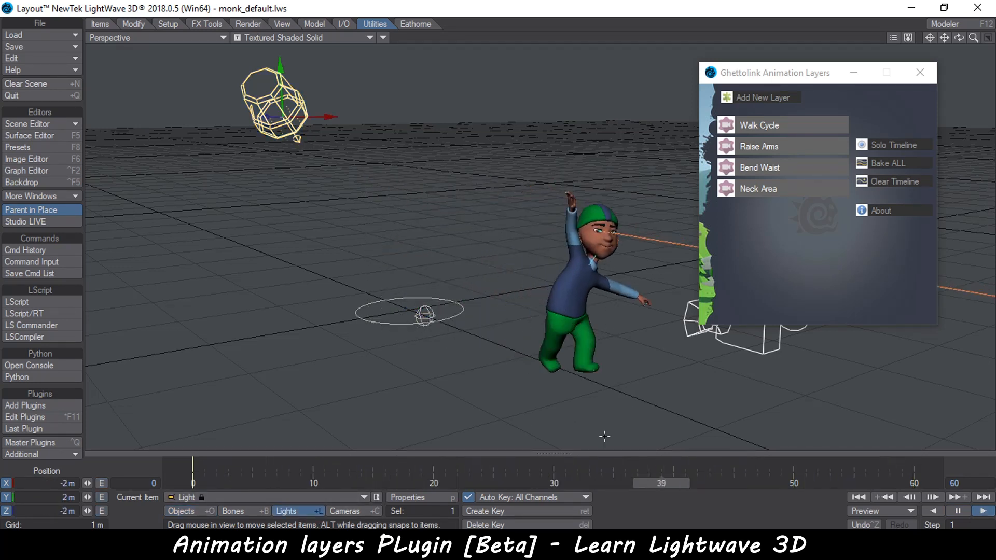
pyautogui.click(958, 512)
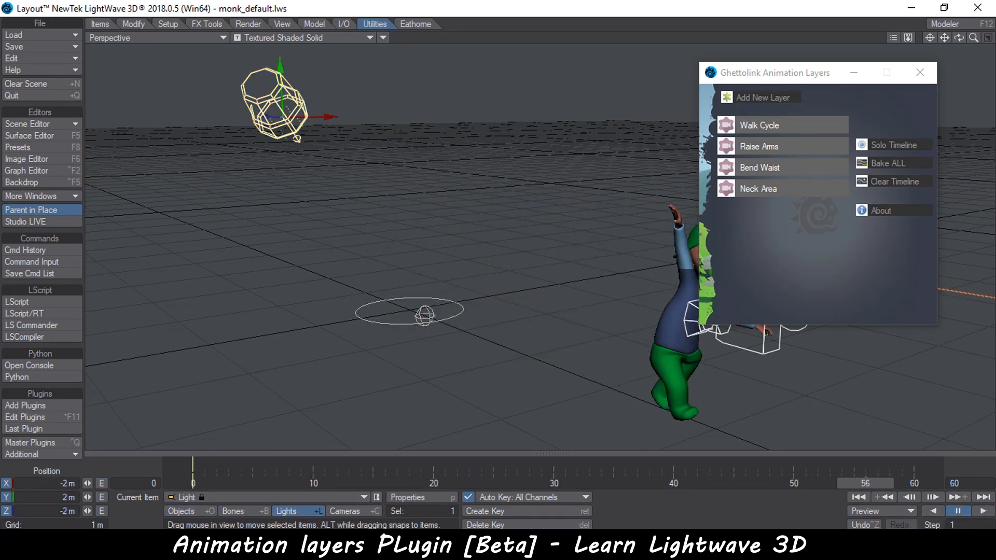
pyautogui.click(671, 318)
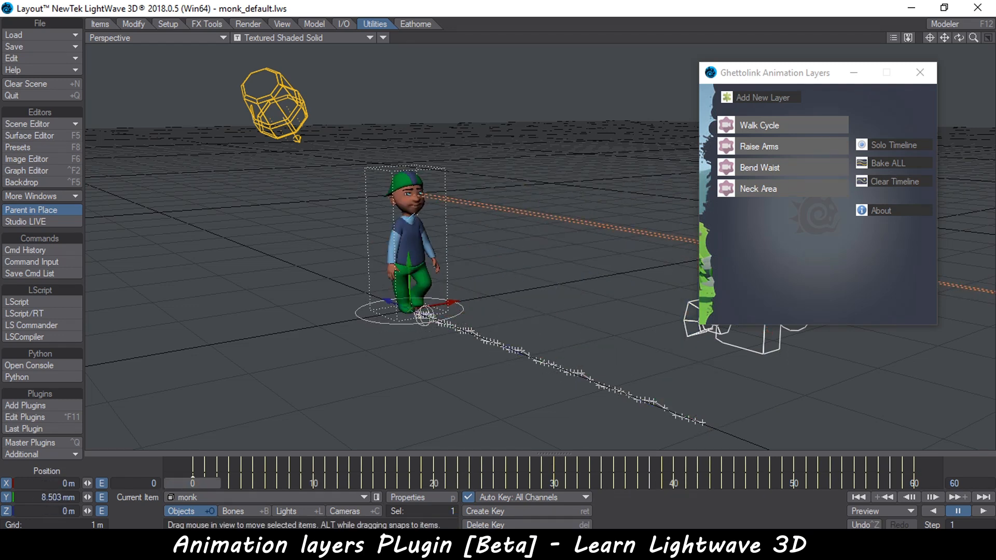
pyautogui.moveTo(584, 483); pyautogui.dragTo(227, 483)
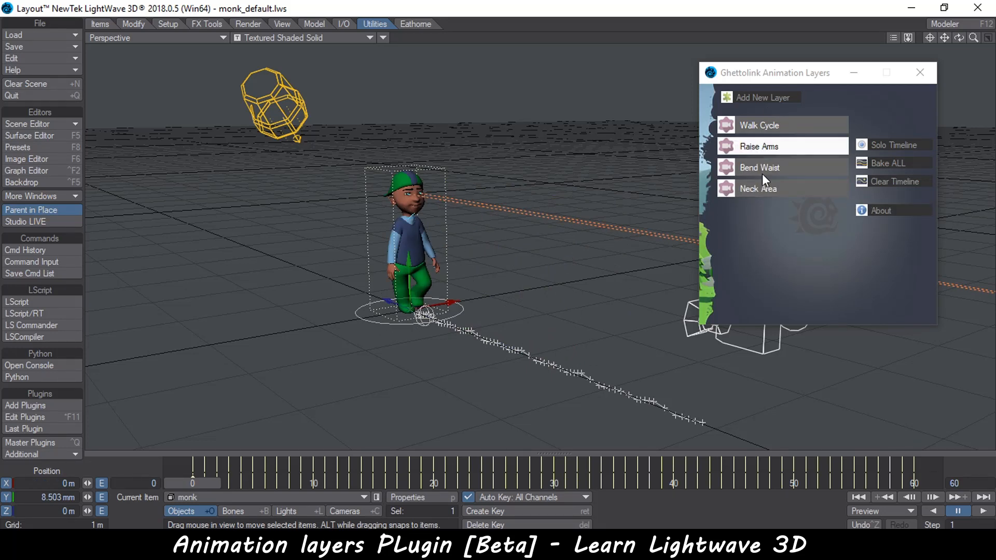
# Apply Clear Timeline and Solo Timeline from the plugin, then scrub the timeline to check the monk's motion
pyautogui.click(891, 179)
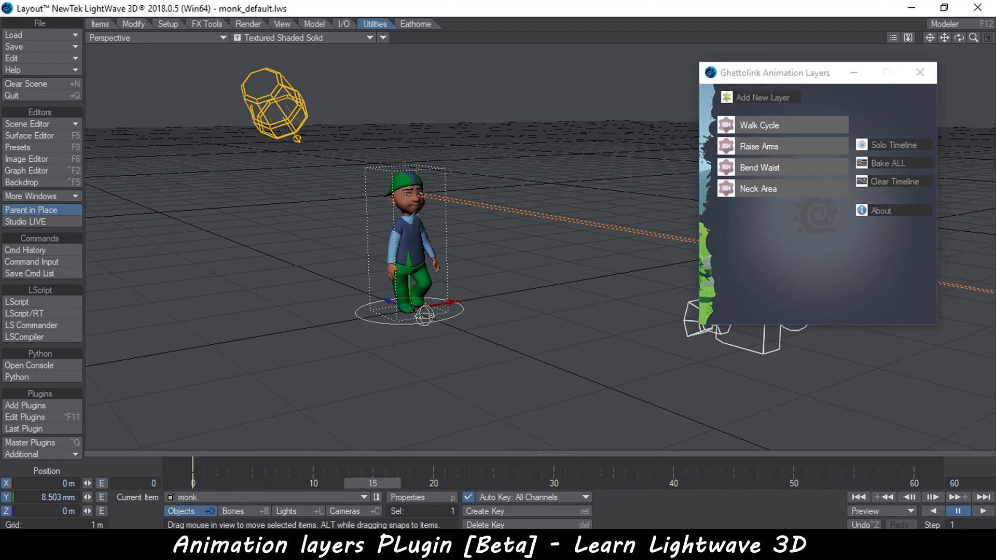
pyautogui.click(872, 144)
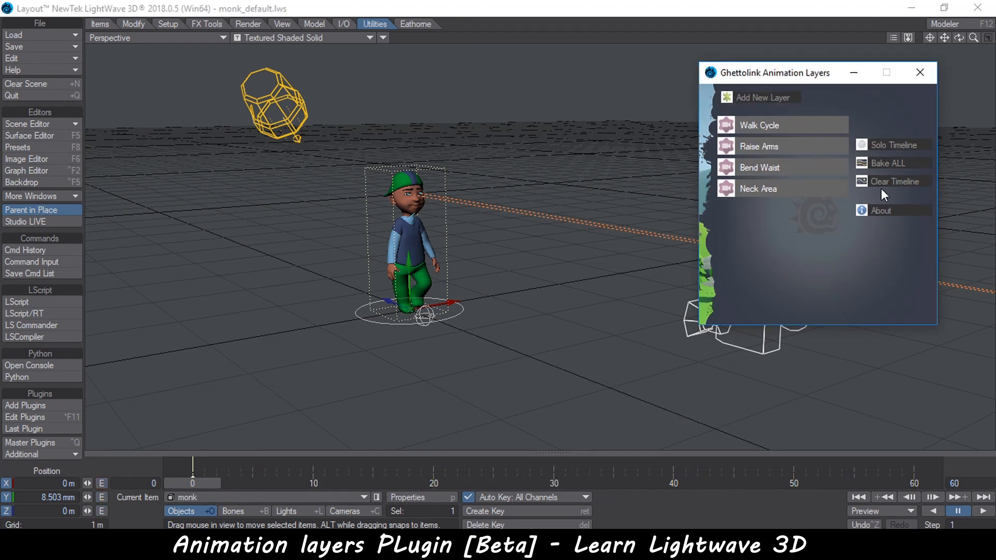
pyautogui.moveTo(202, 483); pyautogui.dragTo(574, 484)
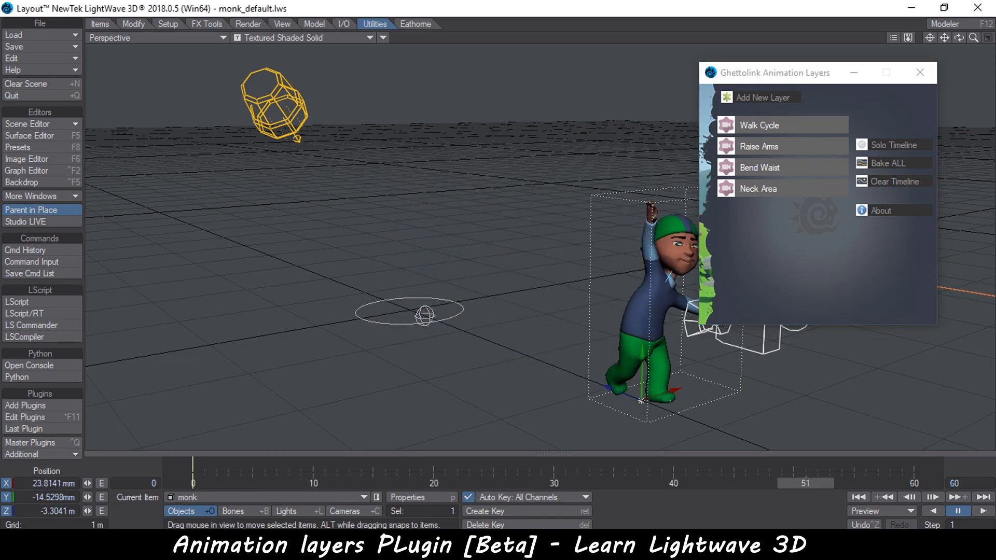
# Orbit the view closer to the monk and scrub the timeline to review the baked animation
pyautogui.moveTo(506, 347)
pyautogui.keyDown('alt'); pyautogui.mouseDown()
pyautogui.moveTo(441, 347)
pyautogui.moveTo(506, 347)
pyautogui.mouseUp(); pyautogui.keyUp('alt')
pyautogui.scroll(-1, 624, 307)
pyautogui.scroll(4, 625, 307)
pyautogui.keyDown('alt'); pyautogui.moveTo(625, 307); pyautogui.dragTo(466, 283); pyautogui.keyUp('alt')
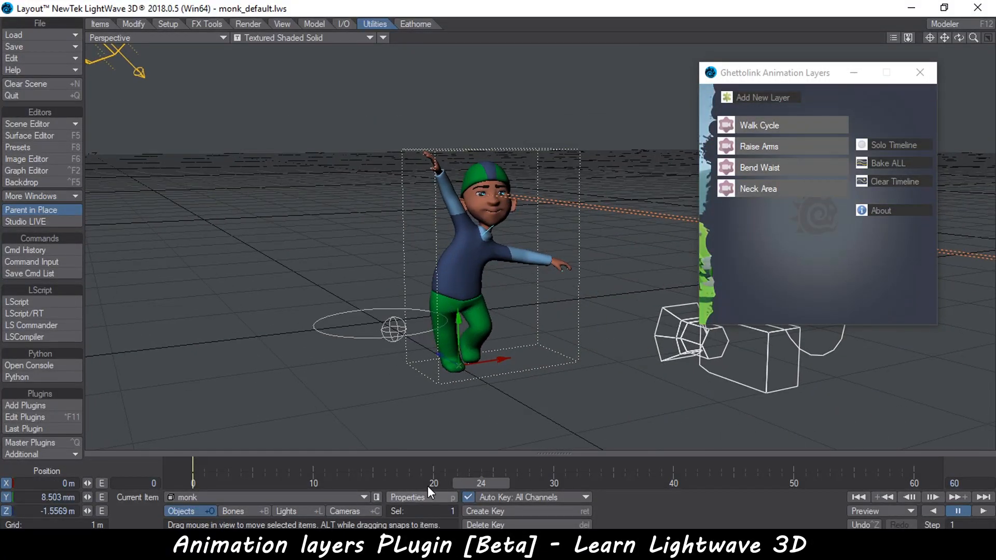
pyautogui.moveTo(481, 484); pyautogui.dragTo(204, 483)
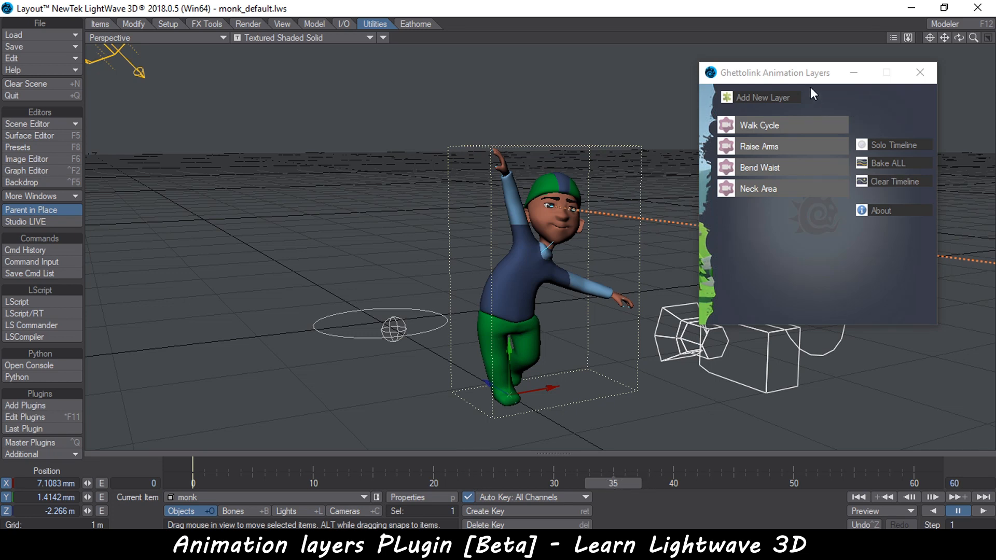
# Move the plugin window aside, read its About information, close it, and scrub the timeline again
pyautogui.moveTo(808, 73); pyautogui.dragTo(212, 119)
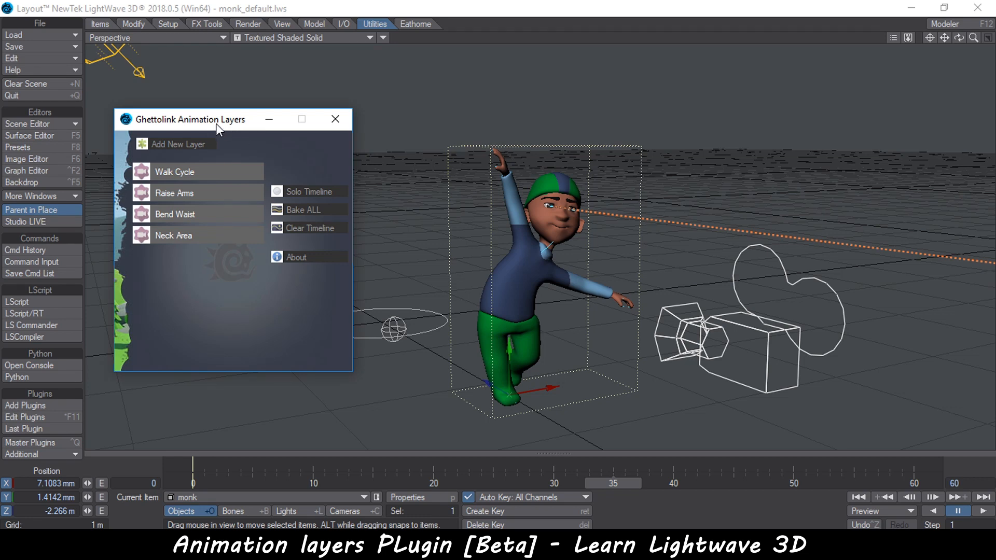
pyautogui.moveTo(216, 124); pyautogui.dragTo(208, 122)
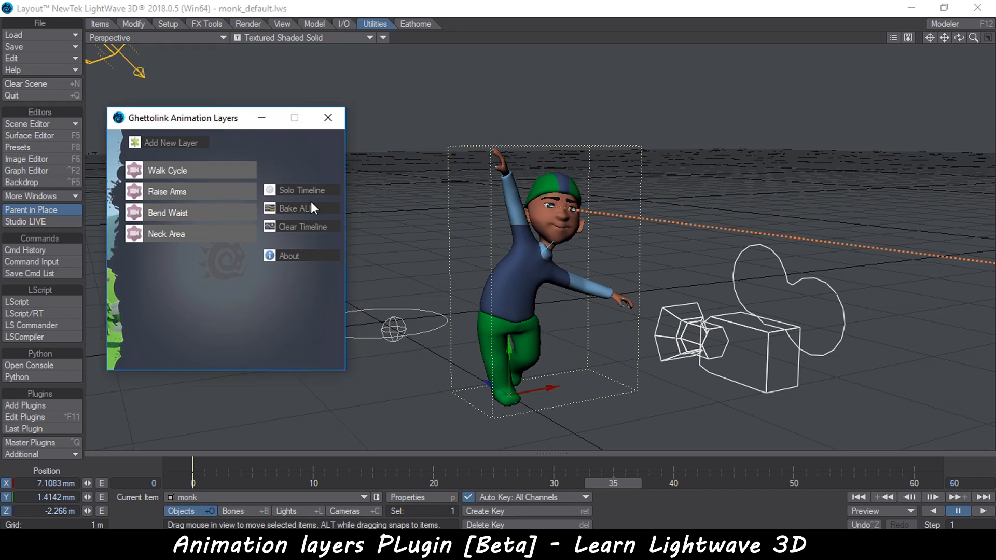
pyautogui.click(294, 257)
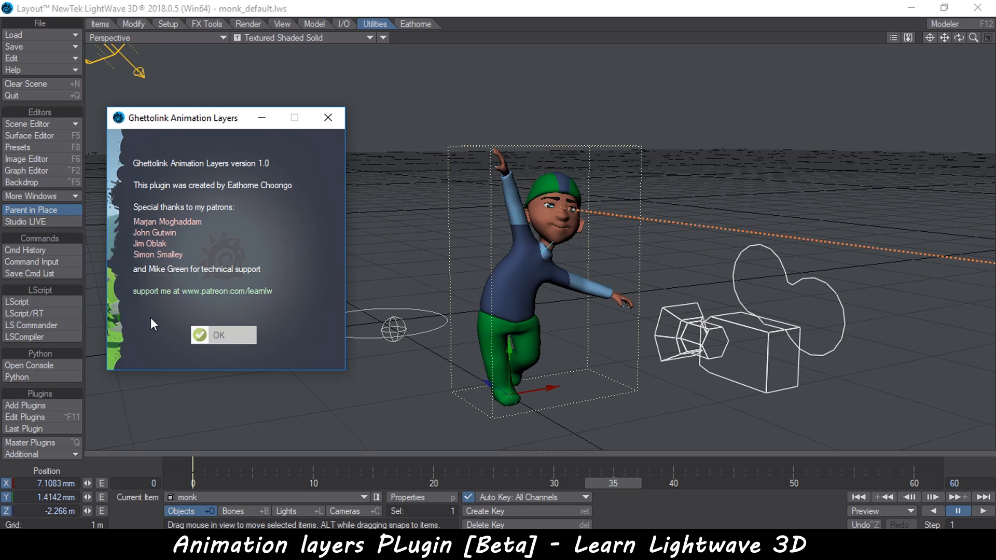
pyautogui.moveTo(182, 120); pyautogui.dragTo(198, 100)
pyautogui.click(237, 315)
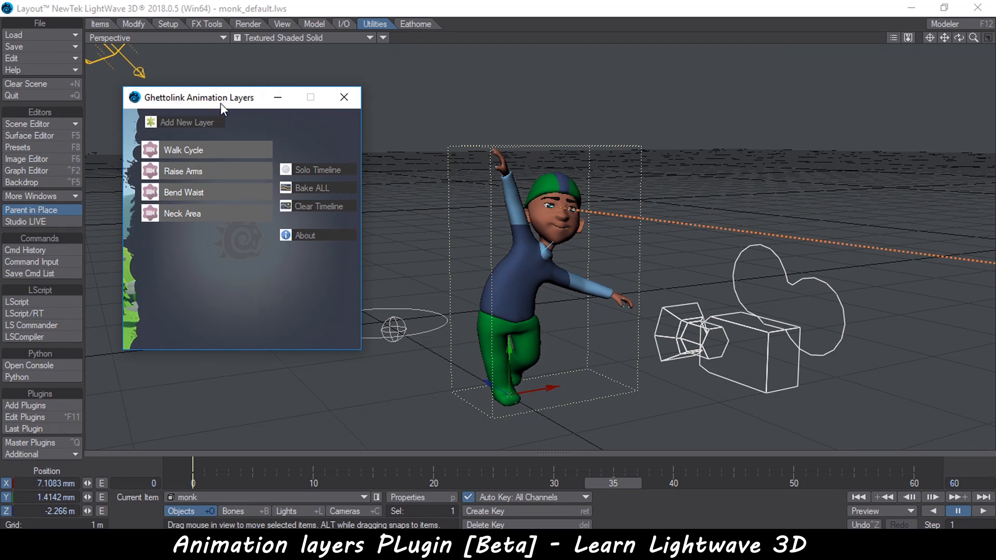
pyautogui.moveTo(220, 104); pyautogui.dragTo(208, 128)
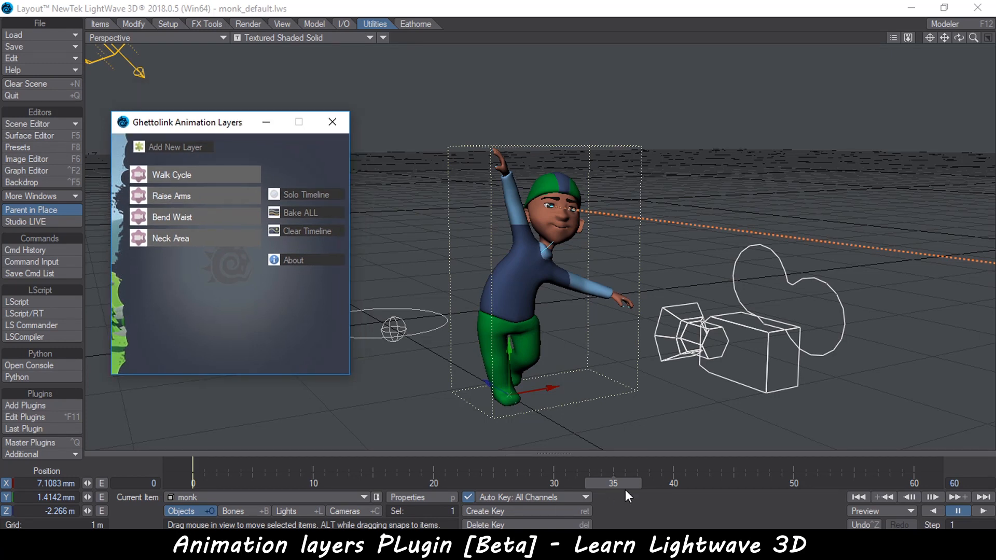
pyautogui.moveTo(605, 483); pyautogui.dragTo(757, 483)
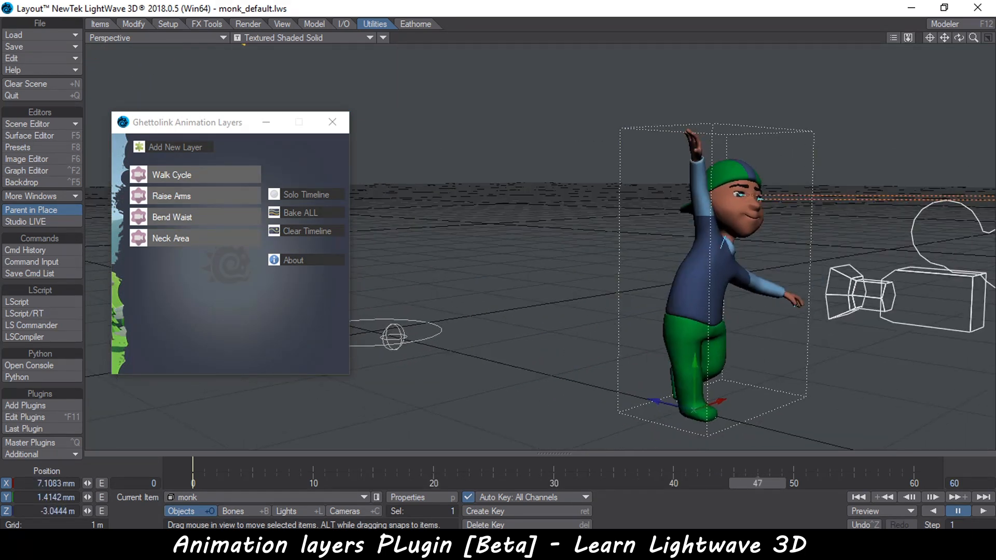